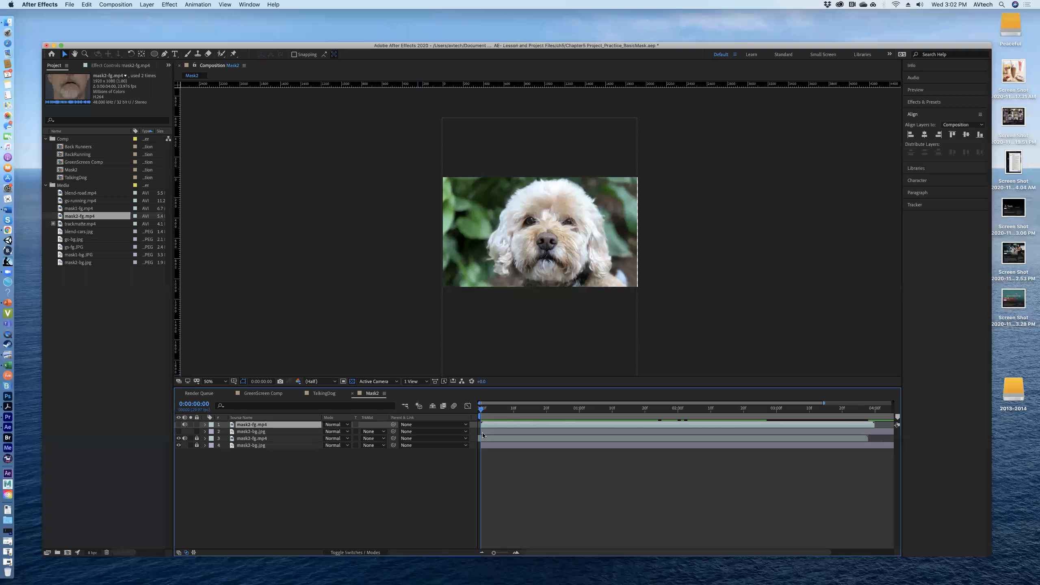
Step: Scrub the playhead through the opening of the Mask2 composition and return it to the start
left_click(483, 411)
left_click_drag(529, 412, 475, 436)
Step: Create a 5-second composition named TalkingDog2 in the Comp folder using the HDTV 1080 29.97 preset
left_click(110, 5)
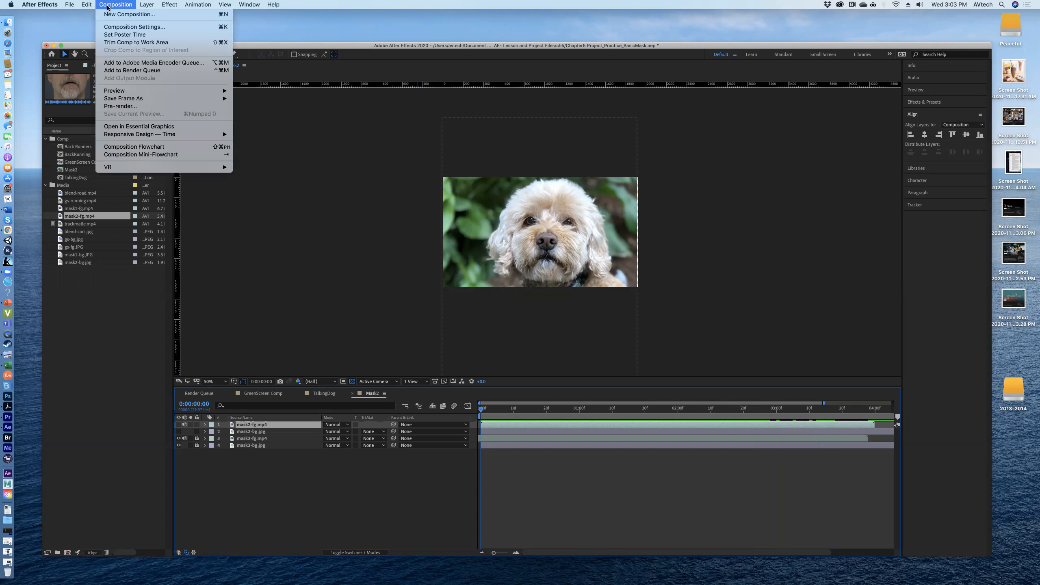
left_click(109, 7)
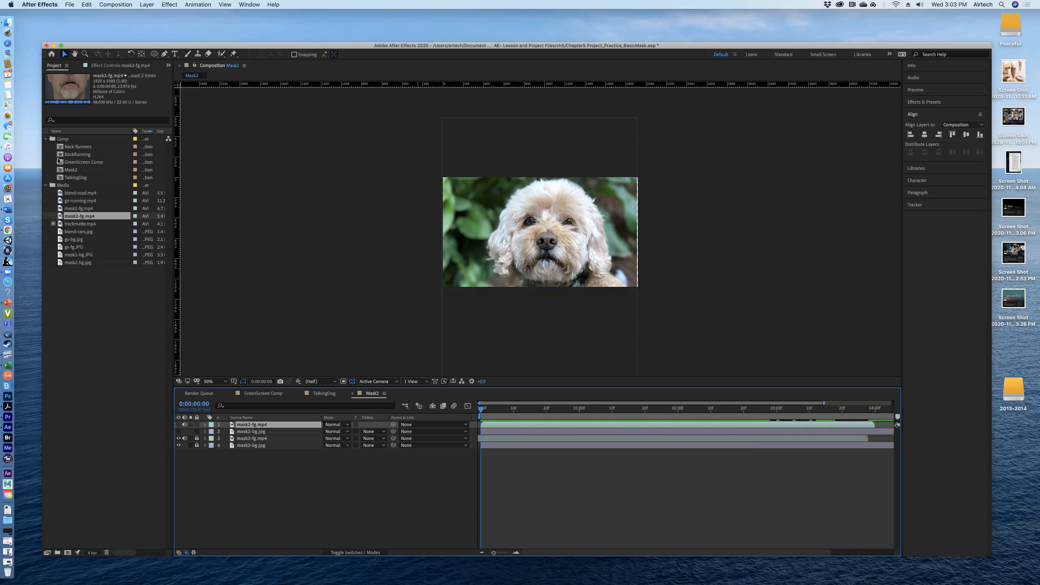
left_click(76, 139)
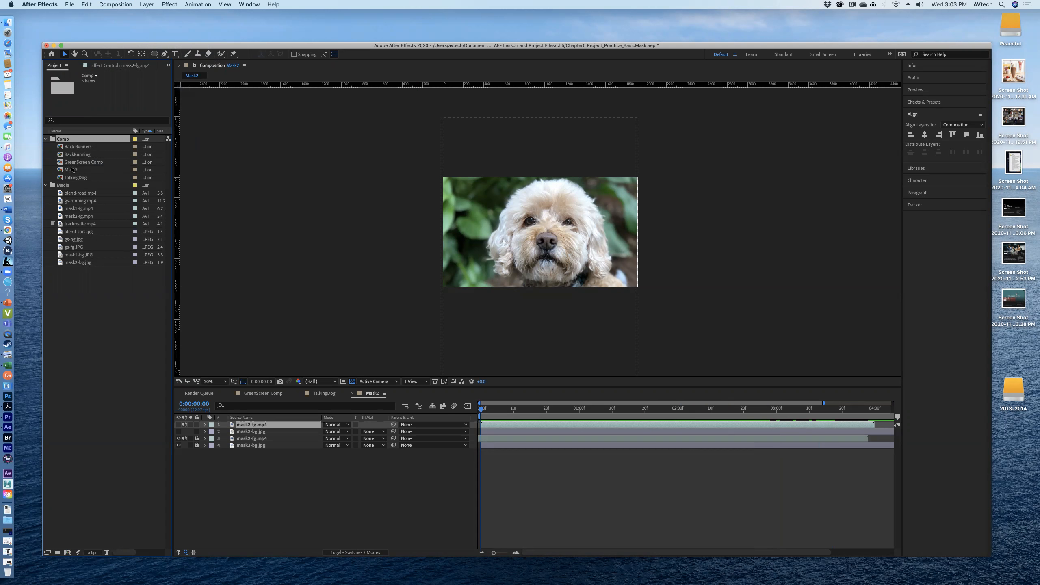
left_click(123, 4)
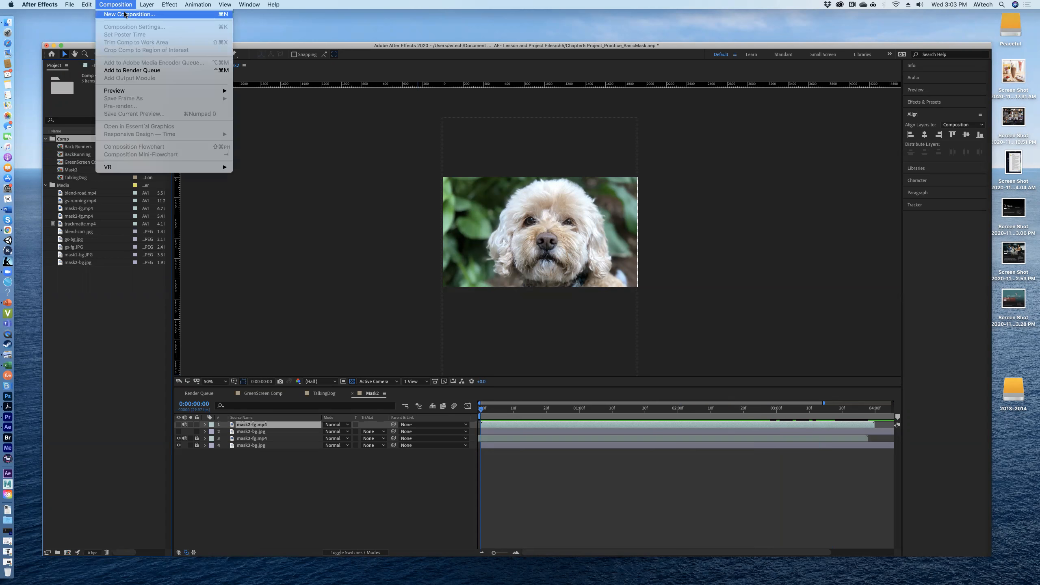
left_click(125, 14)
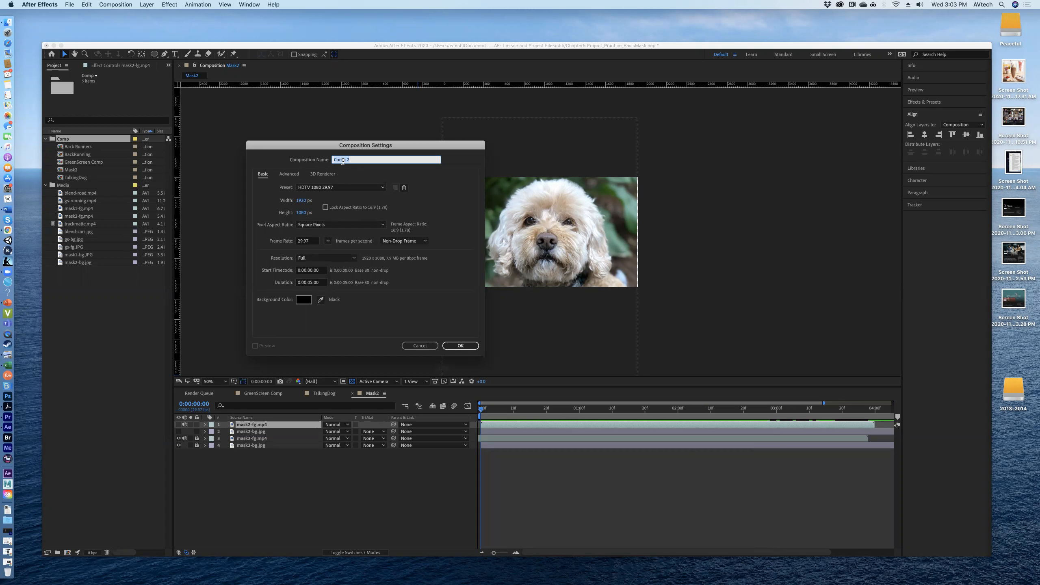
type("Ta")
key("Return")
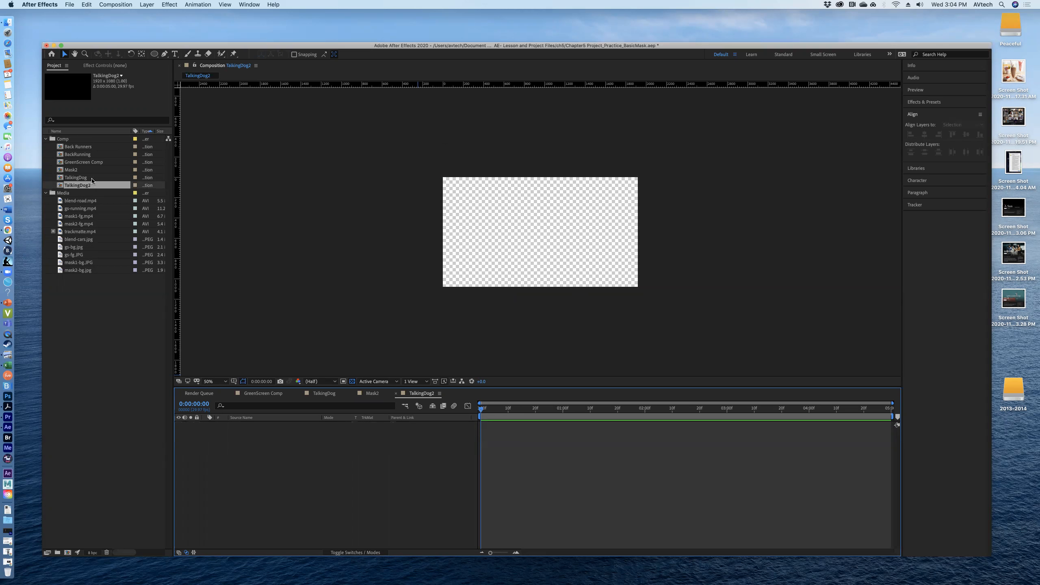
Step: Add mask2-bg.jpg to the TalkingDog2 timeline and place mask2-fg.mp4 above it as the top layer
left_click(83, 285)
left_click(73, 264)
left_click(76, 271)
left_click_drag(61, 272, 221, 454)
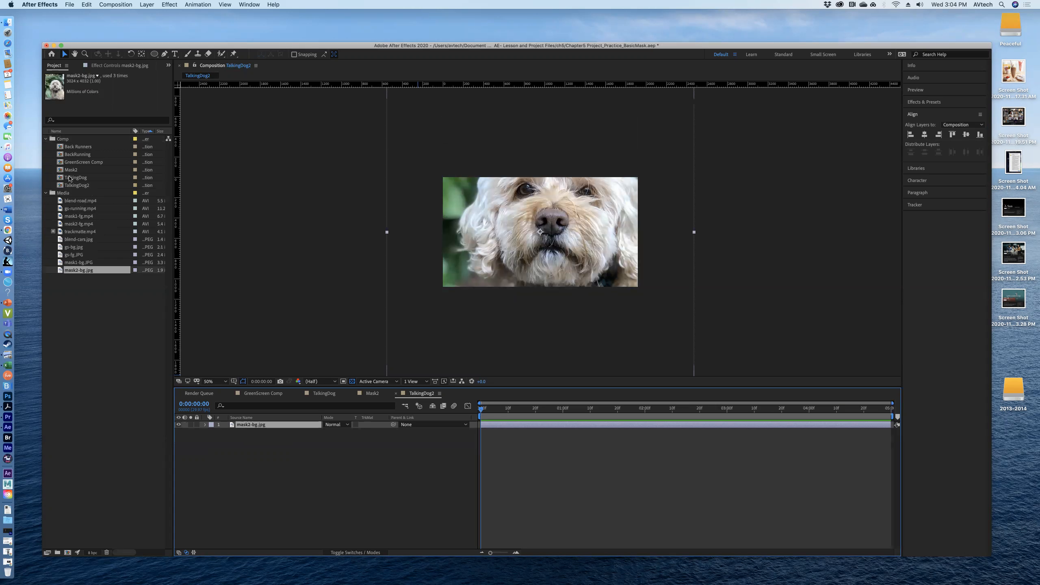
left_click(72, 227)
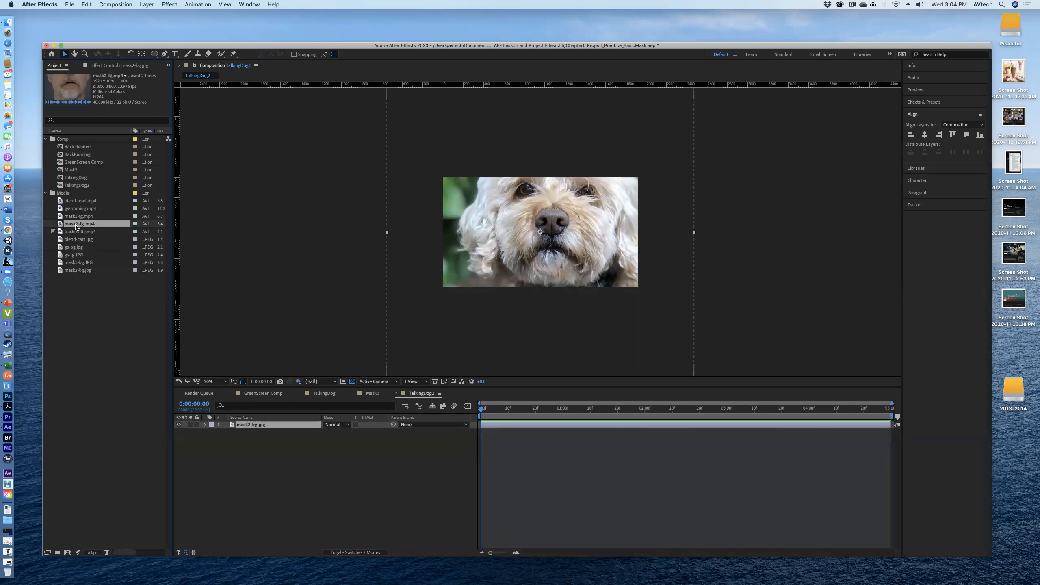
left_click_drag(59, 225, 264, 427)
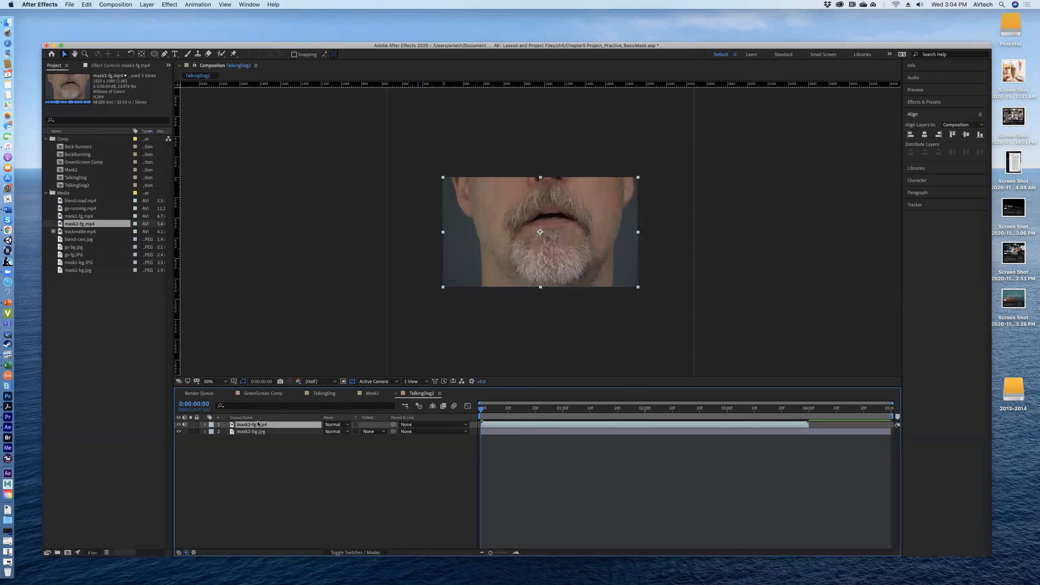
Step: Hide the mask2-fg.mp4 layer and fit the mask2-bg.jpg layer to the composition width
left_click(178, 424)
left_click(259, 432)
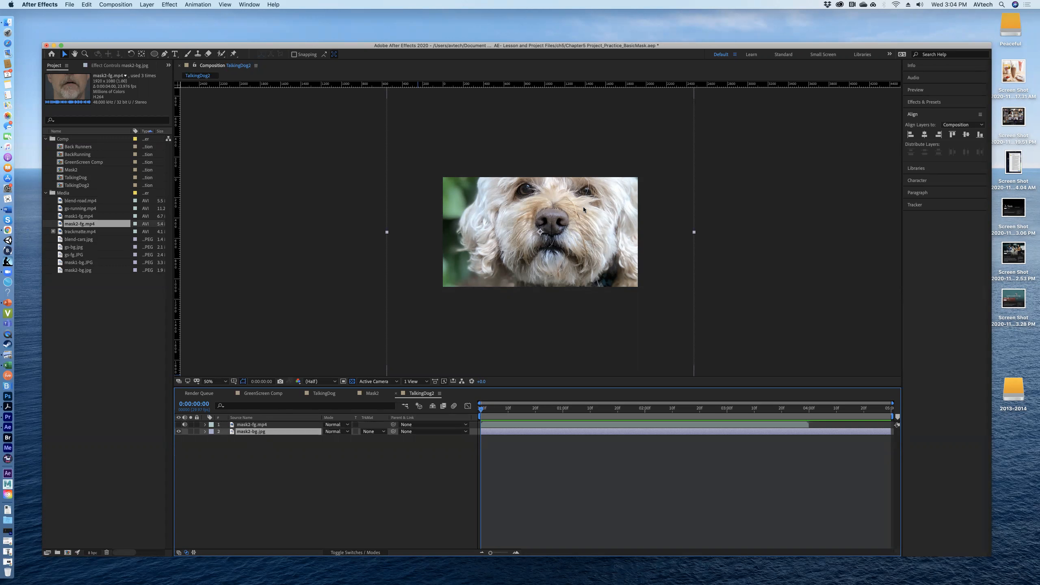
right_click(561, 227)
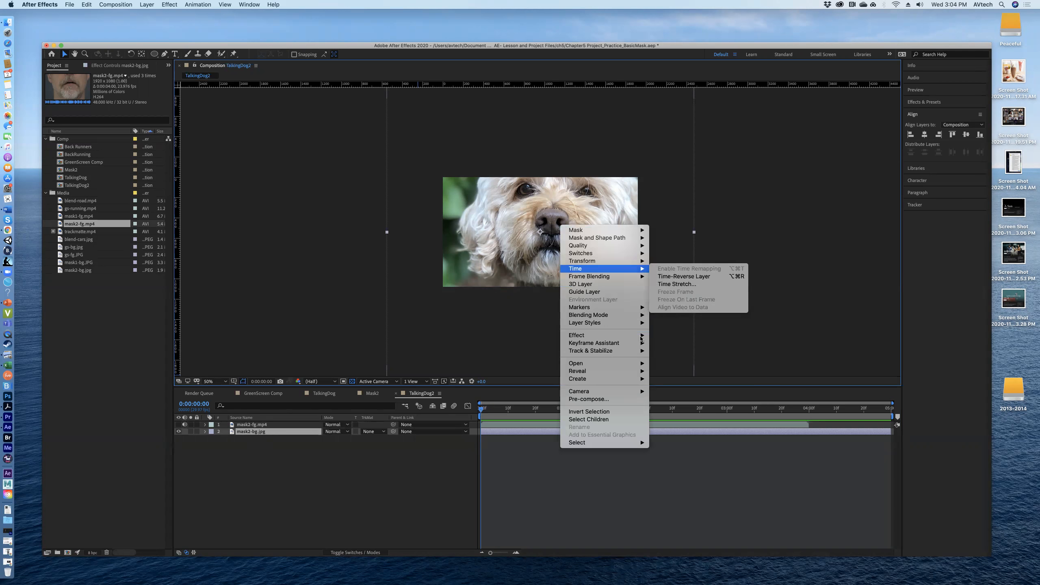
mouse_move(636, 336)
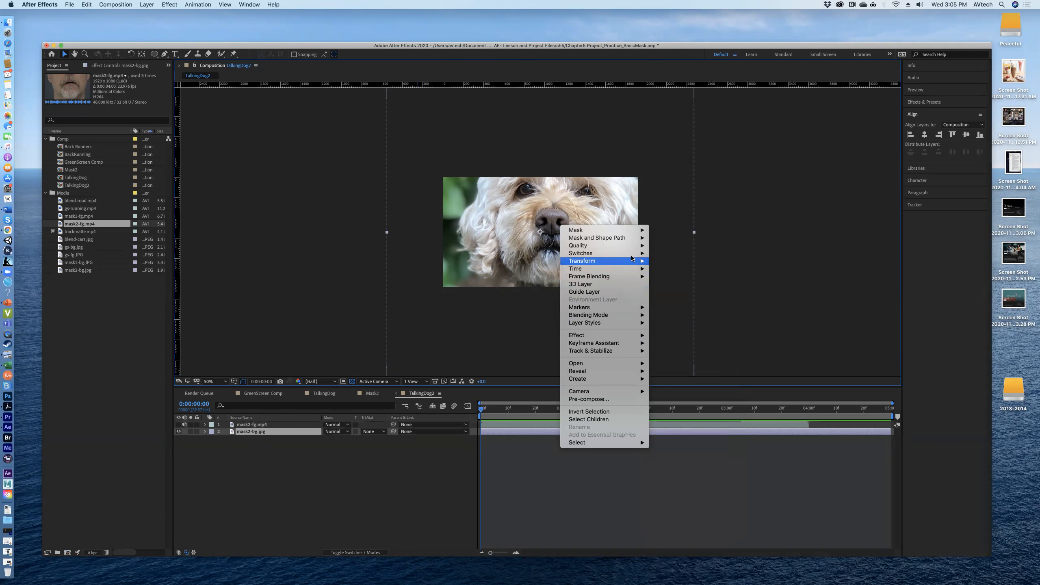
mouse_move(631, 258)
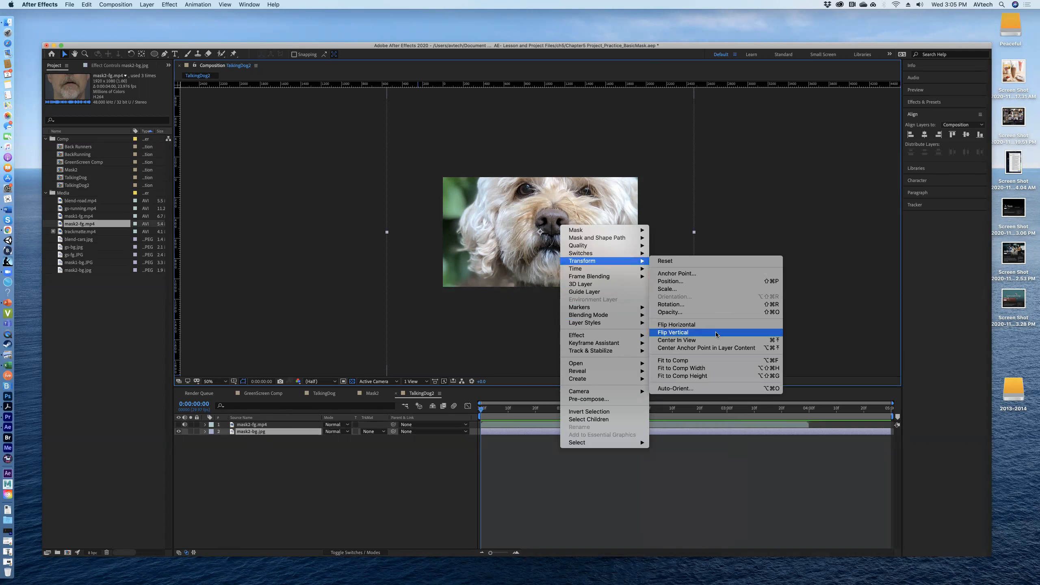
left_click(717, 369)
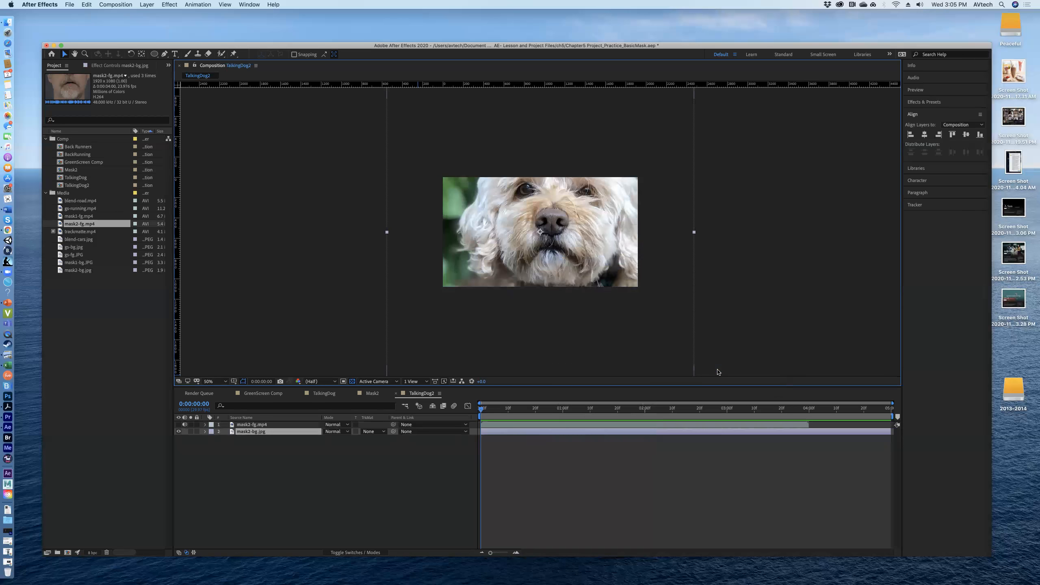
Step: Move the dog image down so its whole head is in frame and nudge it left to align its edges
left_click_drag(605, 259, 605, 274)
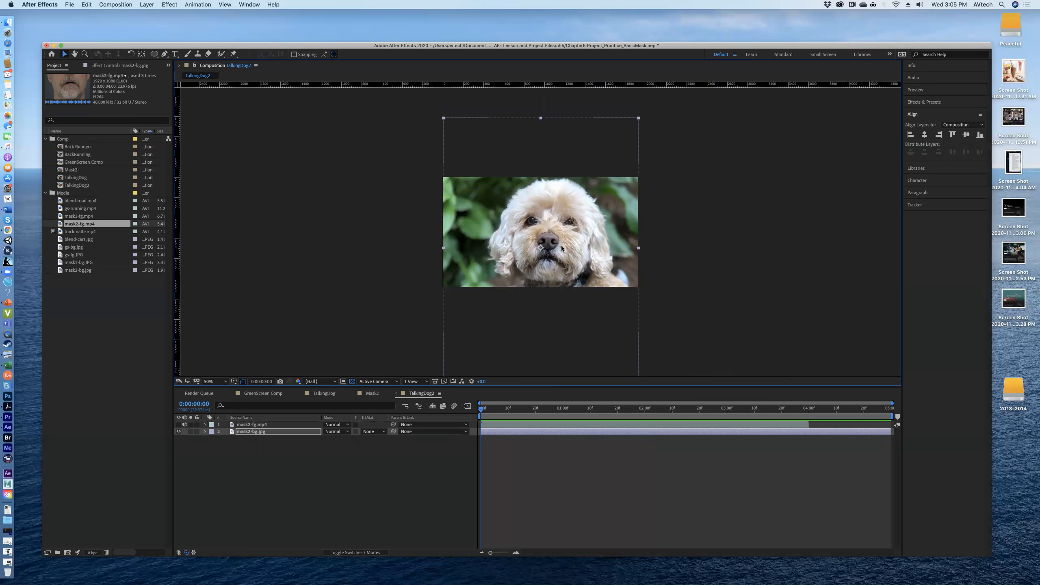
key("Left")
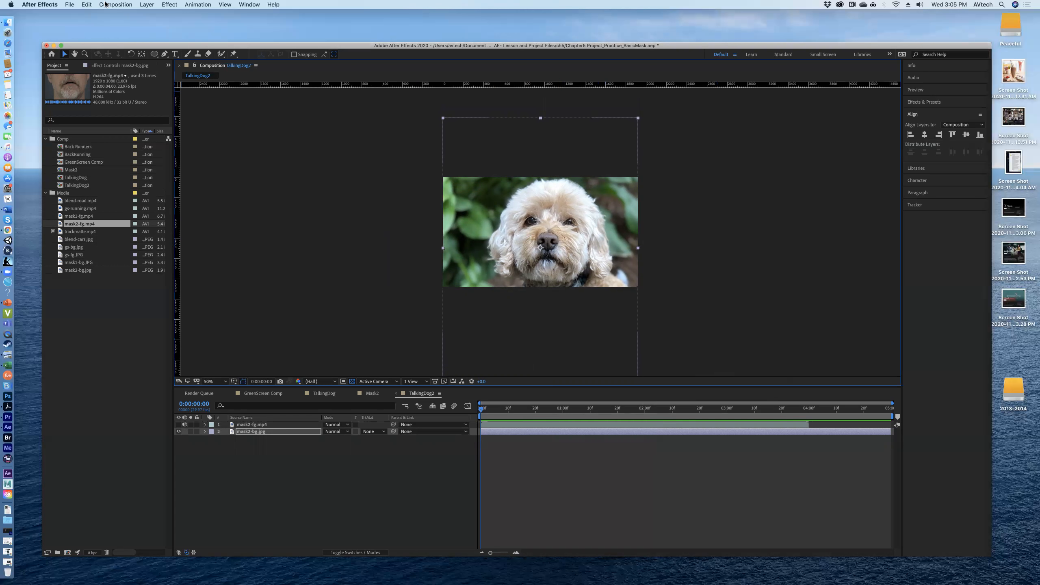
Step: Undo the repositioning and the Fit to Comp Width change on the mask2-bg.jpg layer
left_click(87, 5)
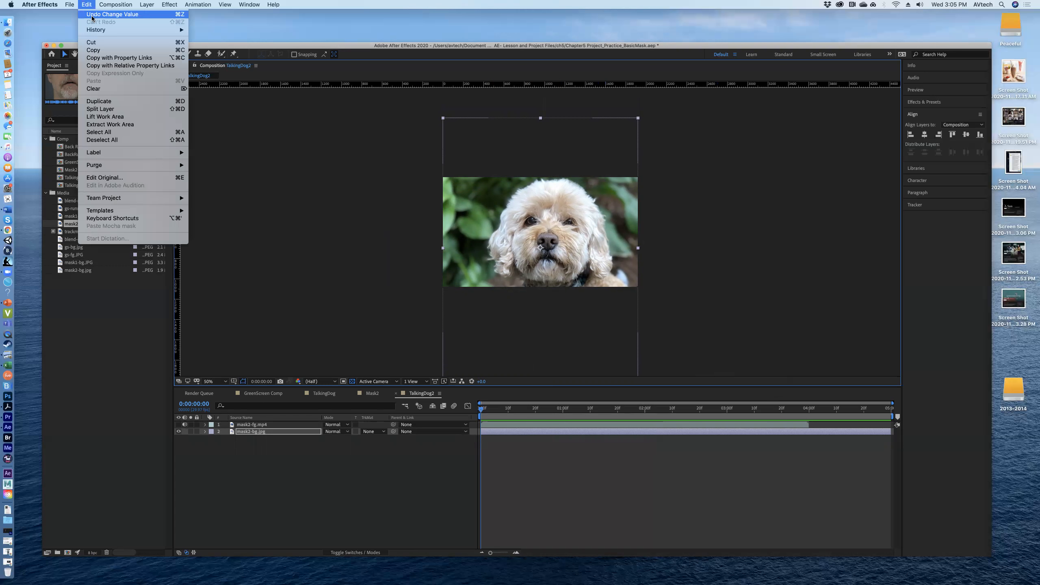
left_click(92, 16)
left_click(87, 4)
left_click(86, 15)
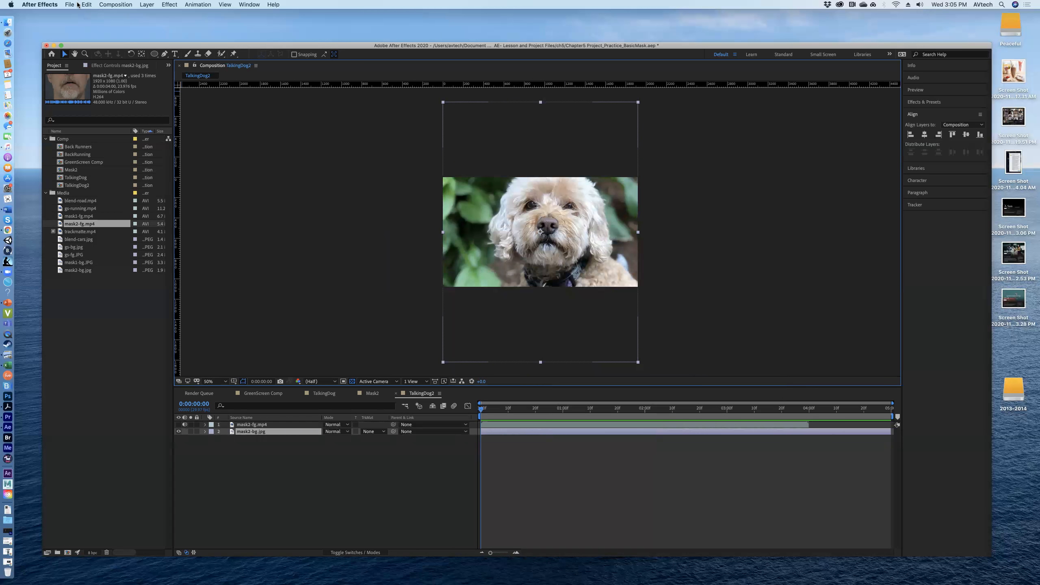
left_click(86, 4)
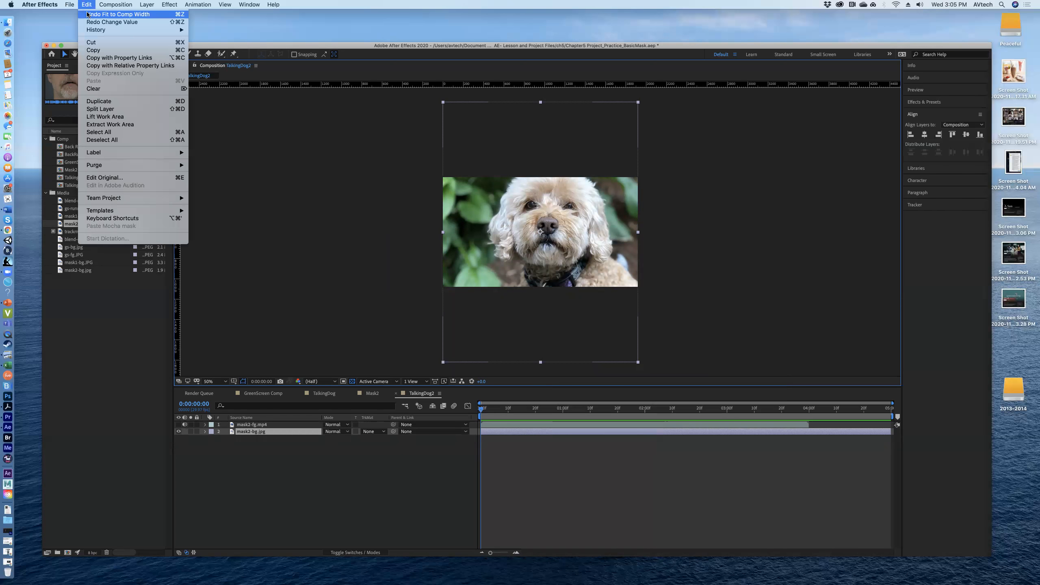
left_click(88, 14)
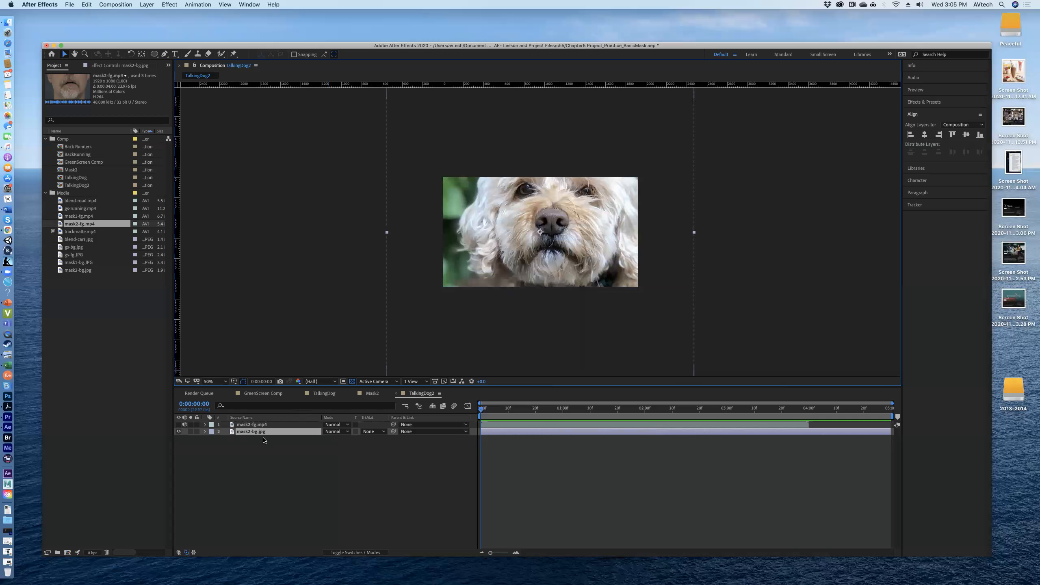
Step: Lock the mask2-bg.jpg layer and make the mask2-fg.mp4 layer visible again
left_click(197, 432)
left_click(178, 424)
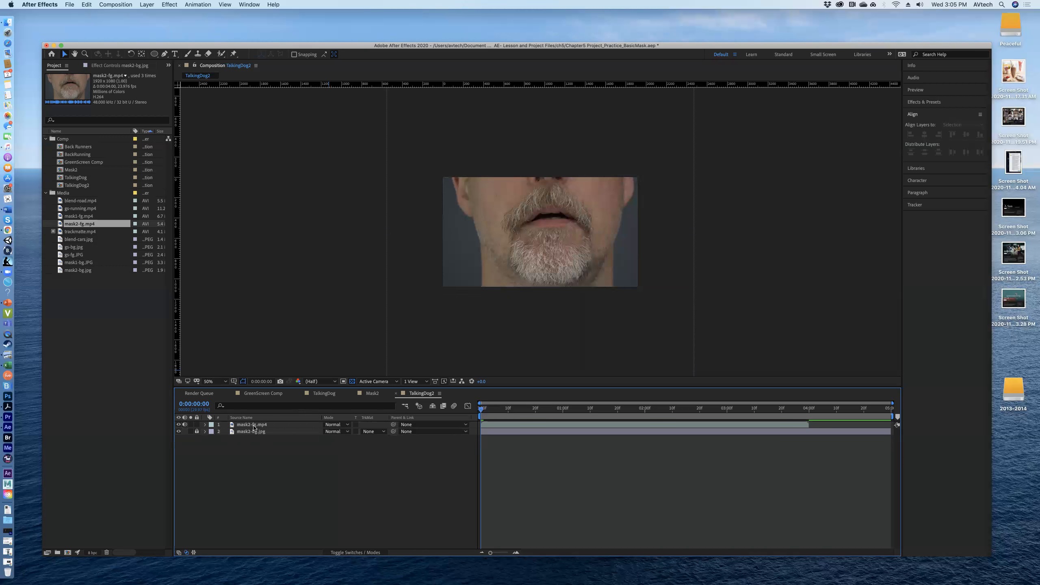
Step: Draw an elliptical mask around the man's mouth on the mask2-fg.mp4 layer with the Ellipse tool
left_click(253, 427)
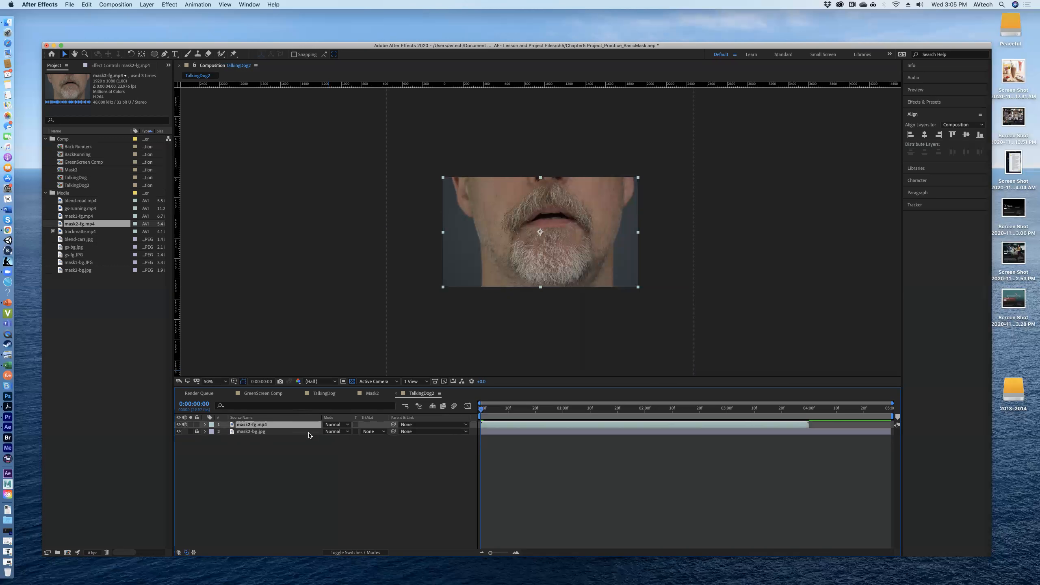
left_click(205, 425)
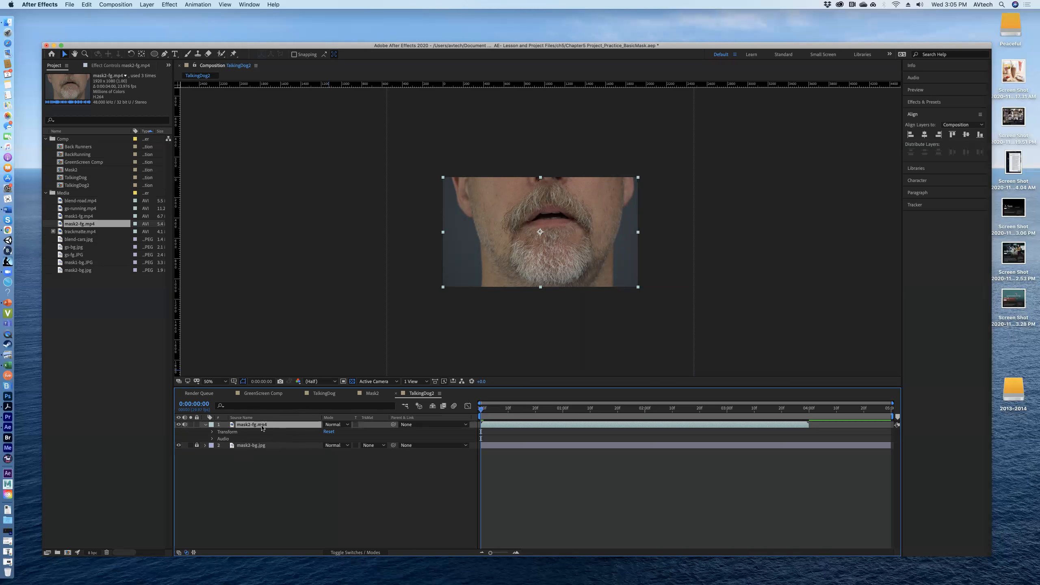
left_click_drag(154, 54, 176, 72)
mouse_move(504, 199)
left_mouse_down()
mouse_move(535, 234)
mouse_move(597, 245)
left_mouse_up()
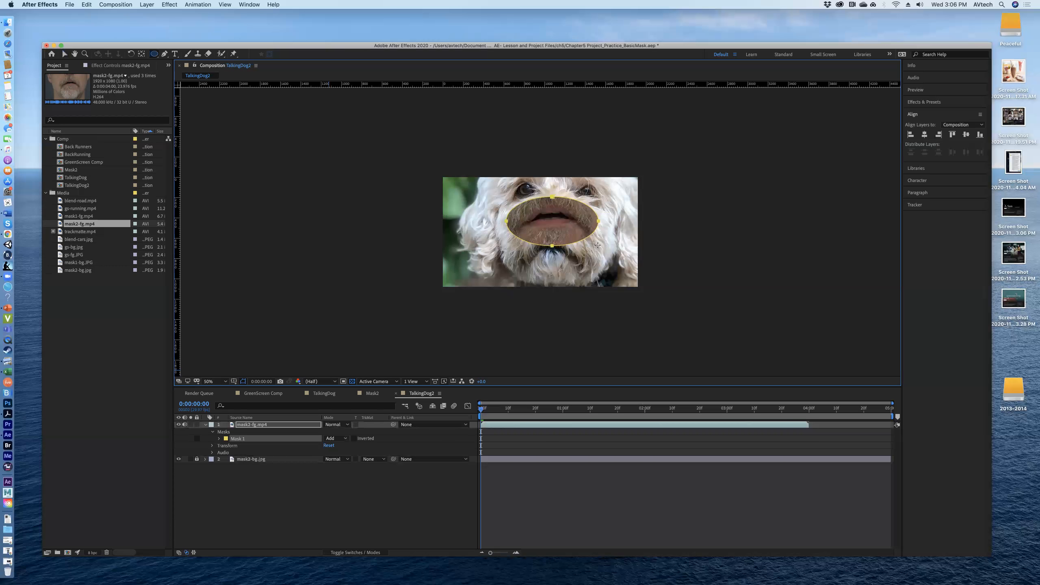
key("super+d")
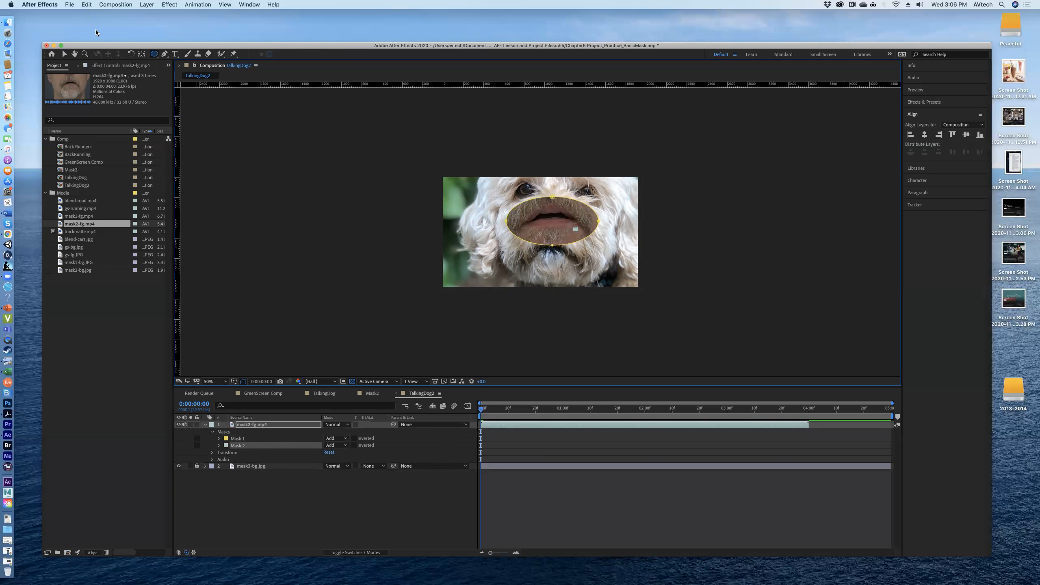
left_click(86, 5)
left_click(95, 84)
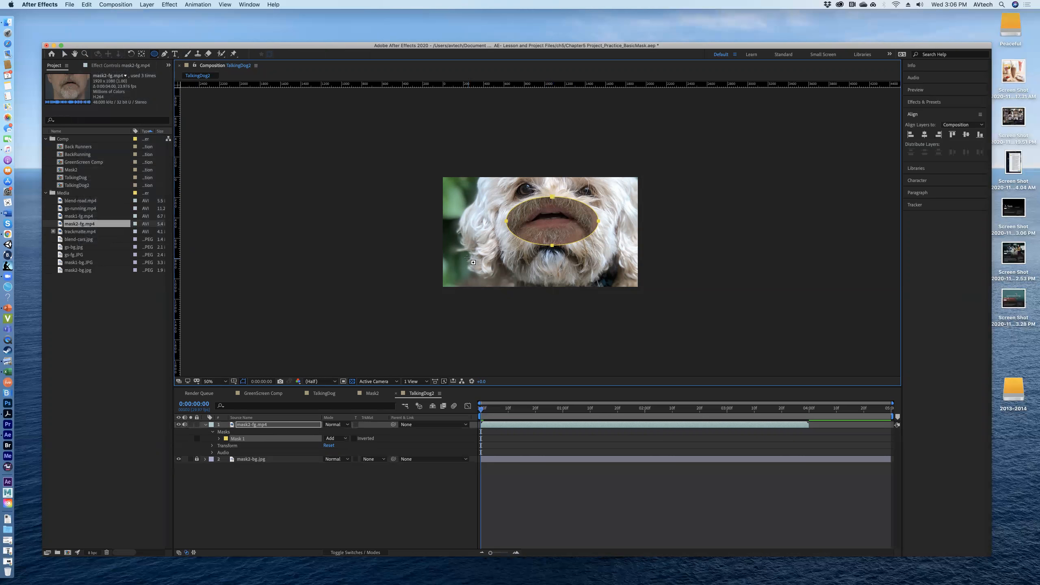
Step: Expand the properties of Mask 1 and compare selecting the mask with selecting the whole mask2-fg.mp4 layer
left_click(220, 438)
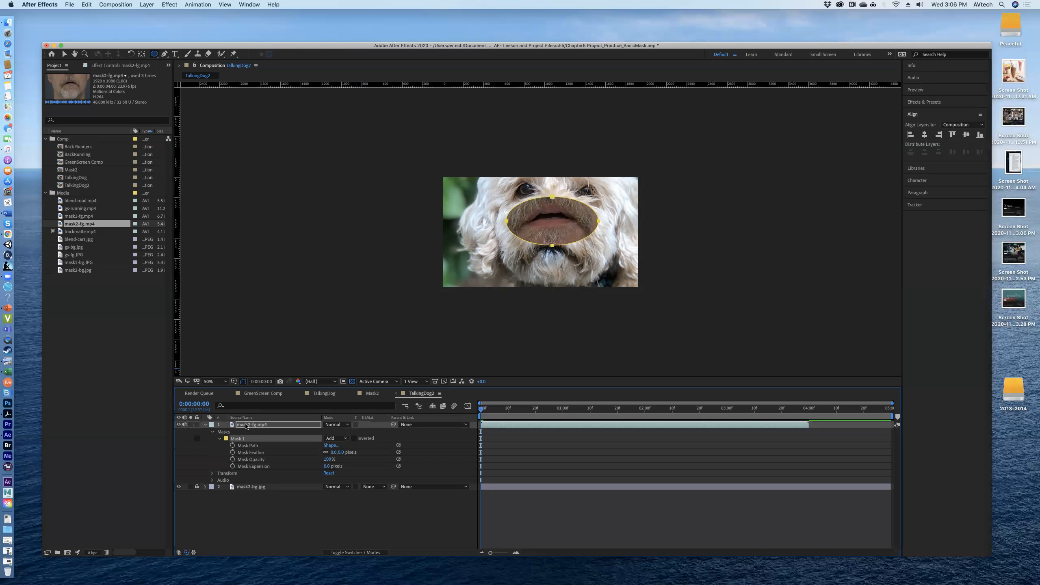
left_click(246, 426)
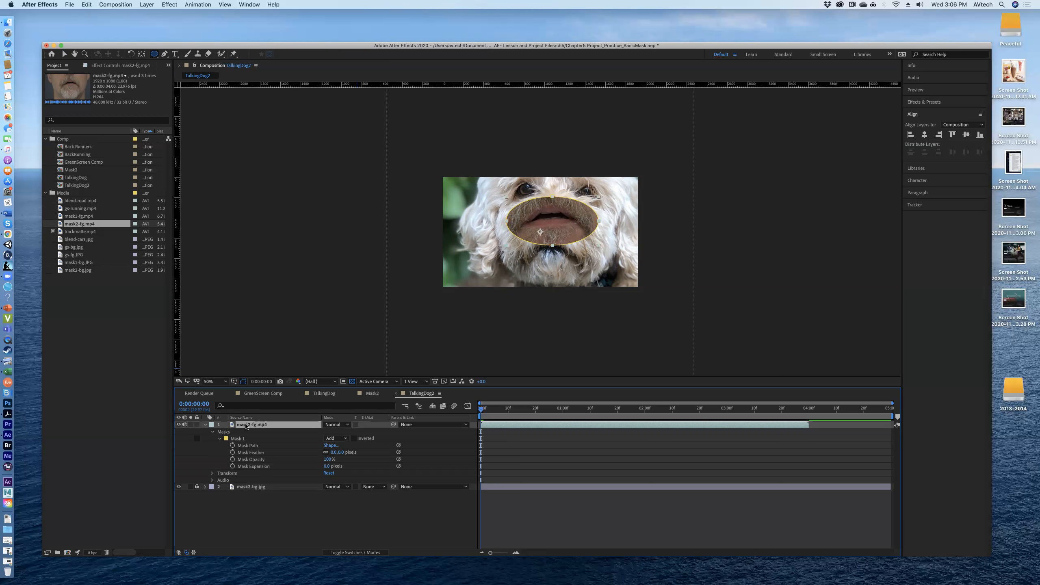
left_click(239, 439)
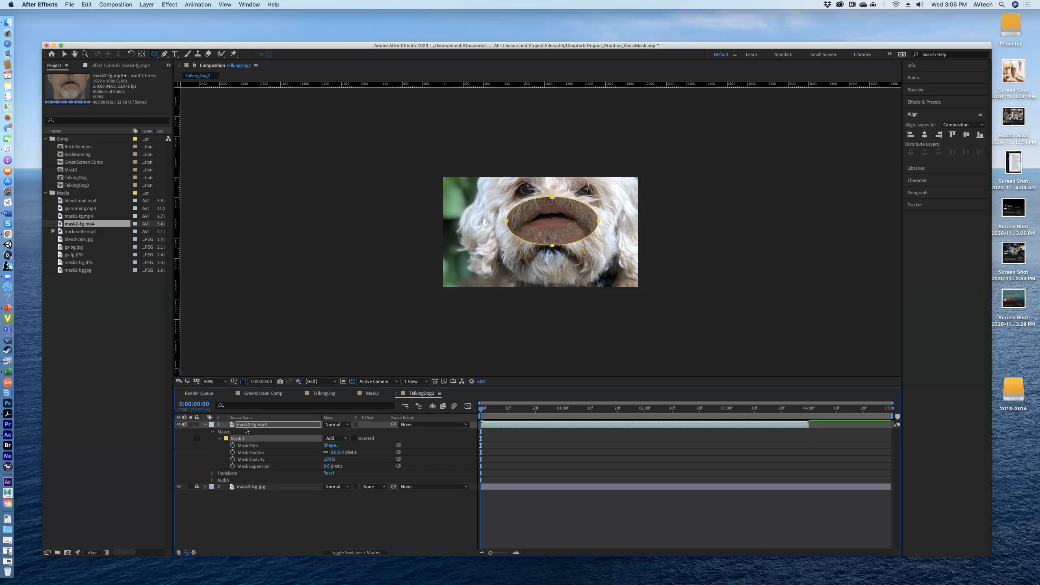
left_click(246, 426)
left_click(242, 439)
left_click(248, 426)
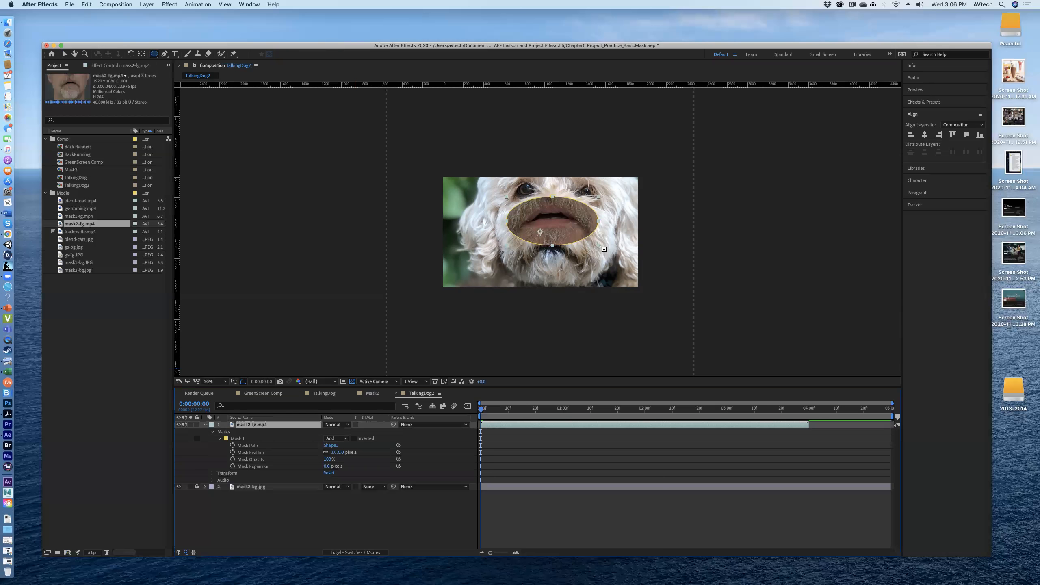
left_click_drag(599, 245, 601, 247)
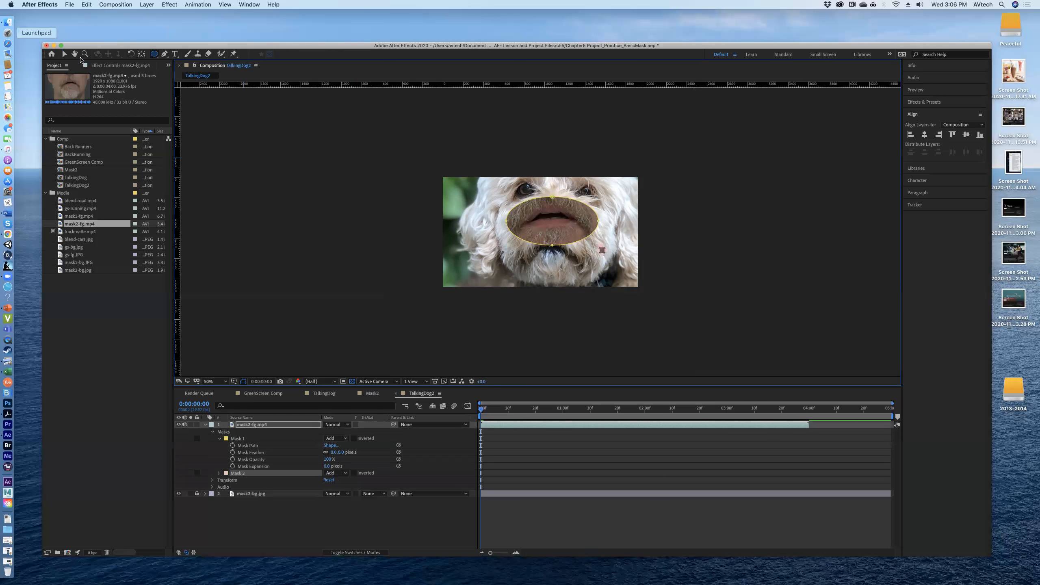
left_click(86, 4)
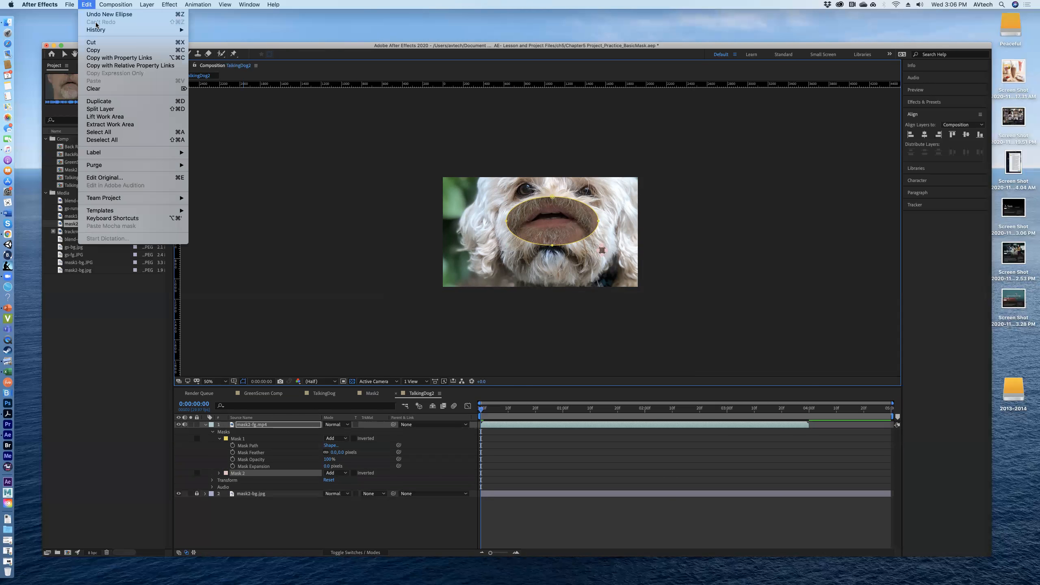
left_click(94, 16)
Step: Slightly enlarge the elliptical mask around the mouth with the Selection tool and select its Mask Path property
key("v")
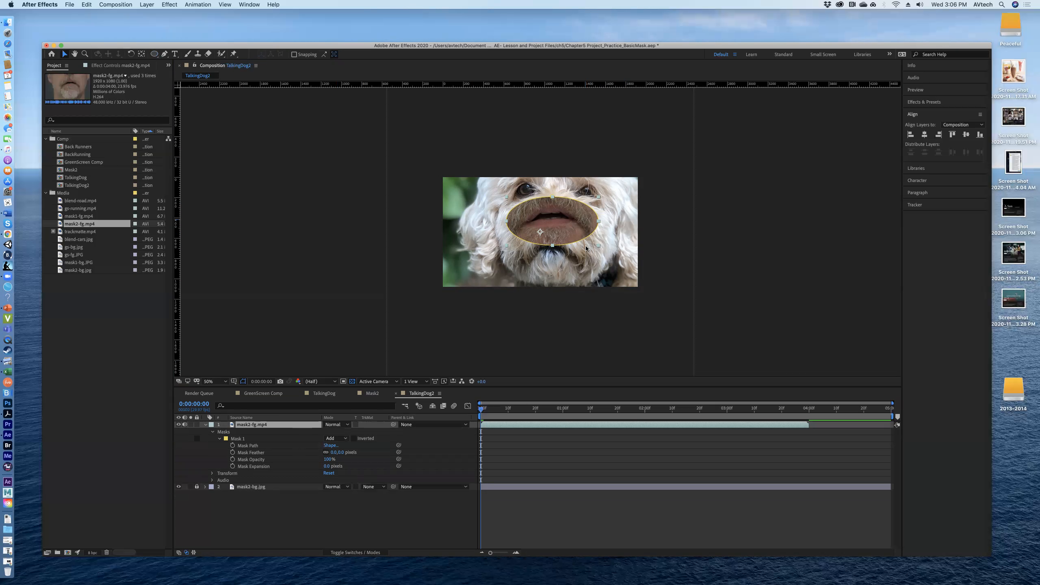
left_click_drag(599, 245, 604, 247)
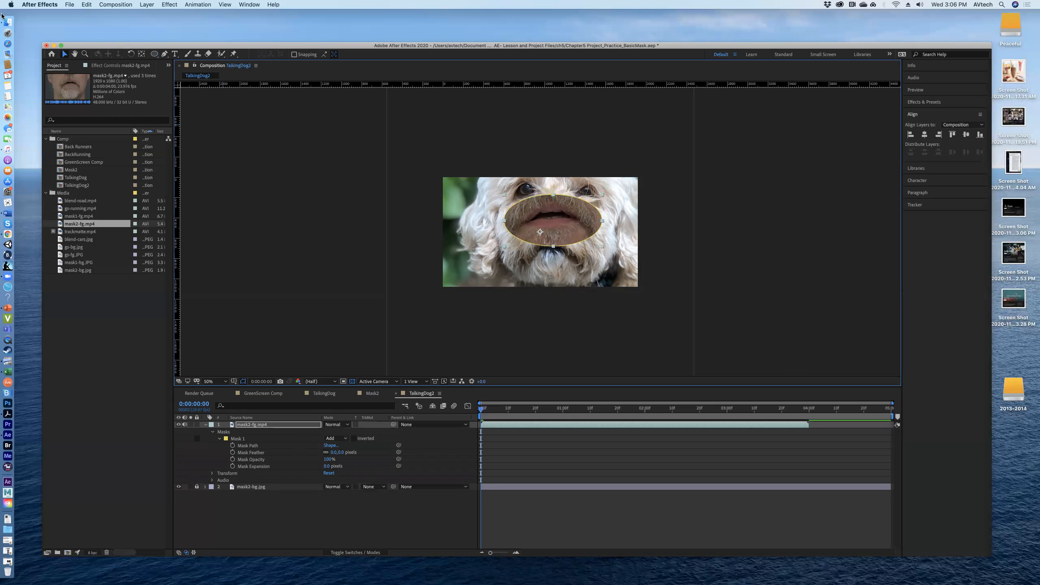
left_click(257, 446)
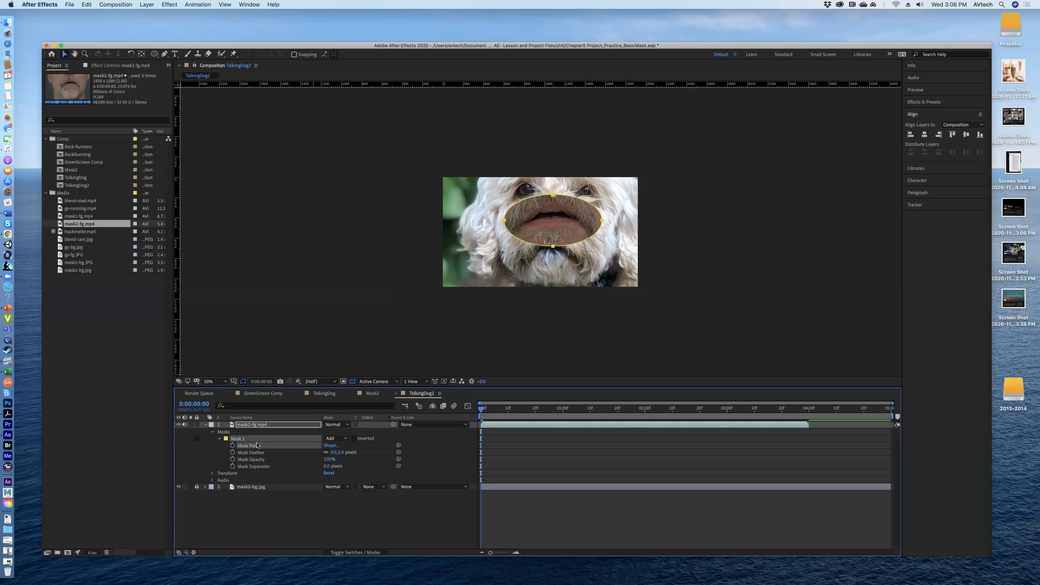
Step: Reshape the elliptical mask by raising its top and bottom points and lowering its side points around the man's mouth
left_click(565, 237)
left_click(564, 235)
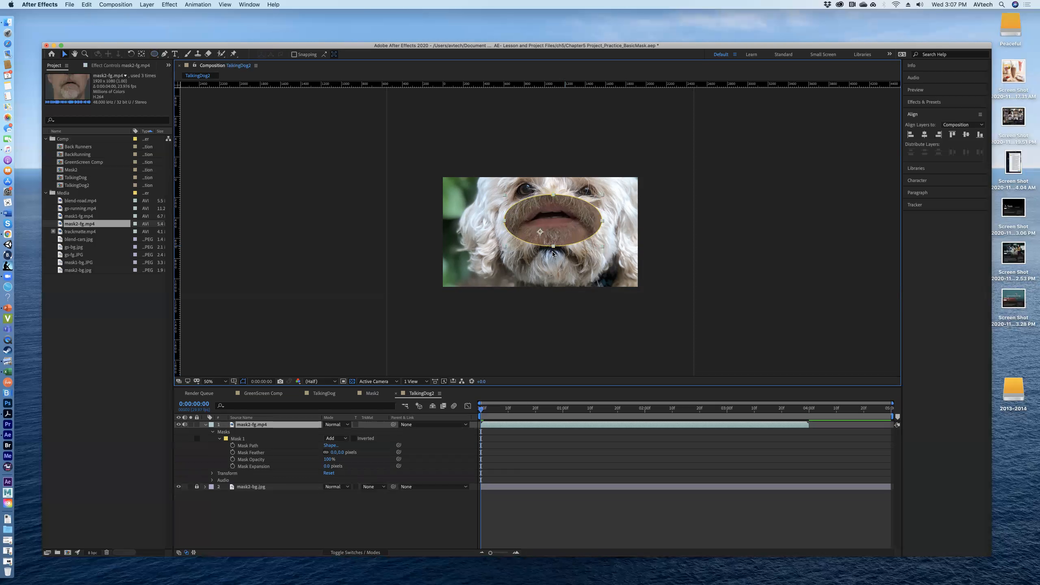
left_click_drag(552, 247, 556, 244)
left_click_drag(552, 197, 553, 187)
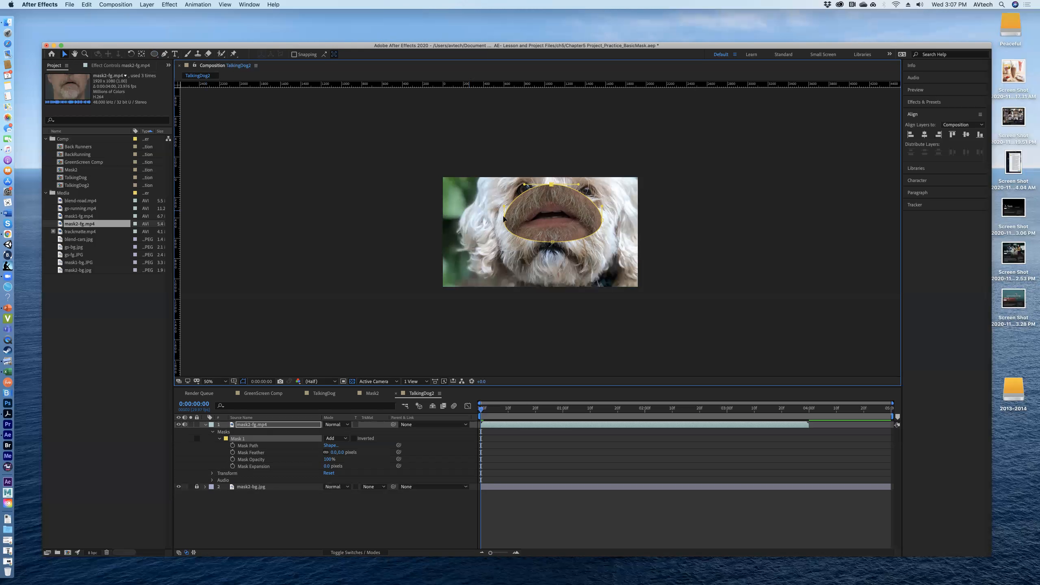
left_click_drag(501, 222, 600, 221)
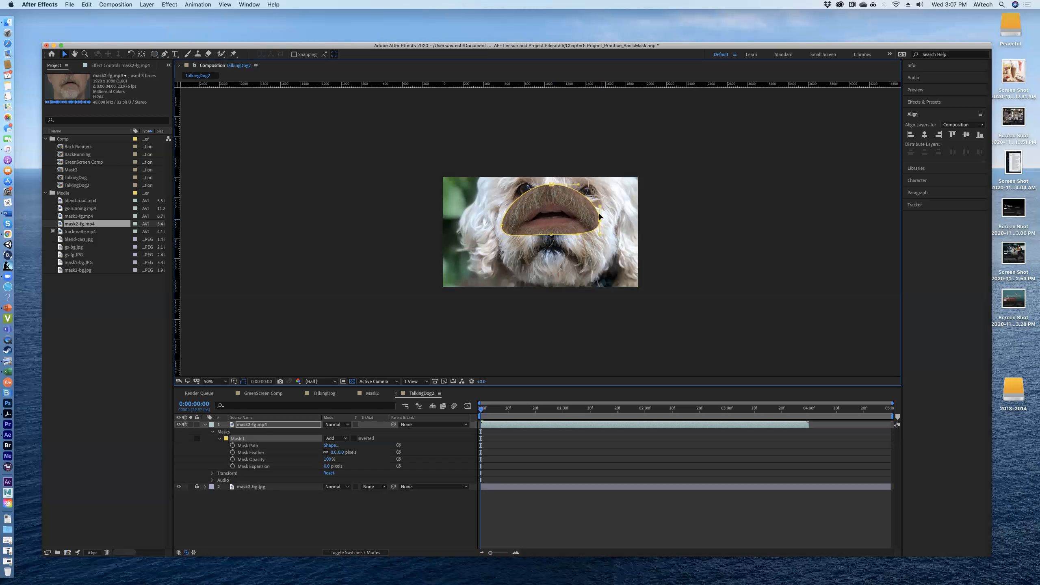
Step: Move the masked mask2-fg.mp4 layer down so the man's mouth sits below the dog's nose
left_click(558, 213)
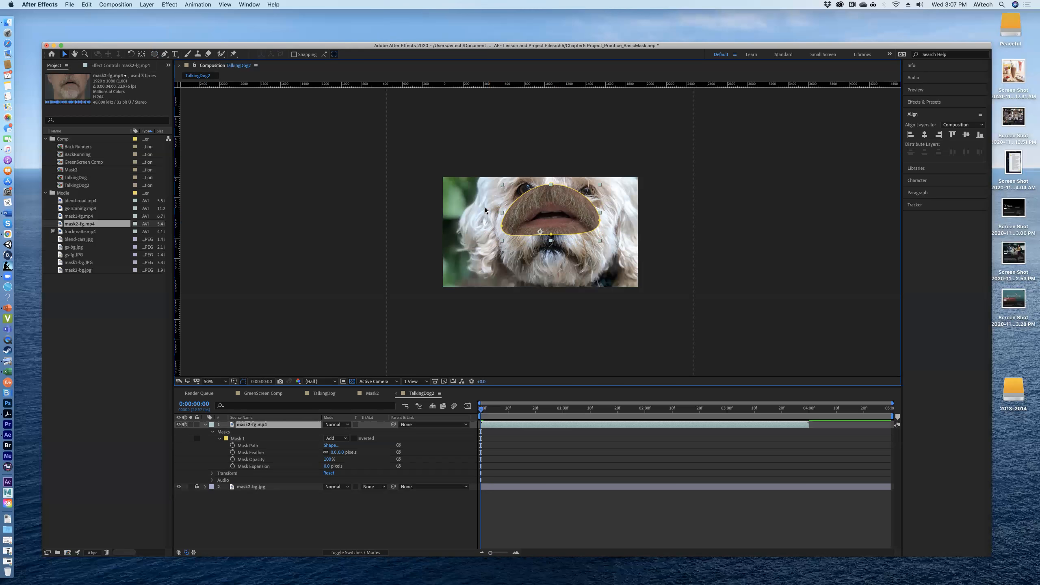
left_click_drag(571, 224, 573, 273)
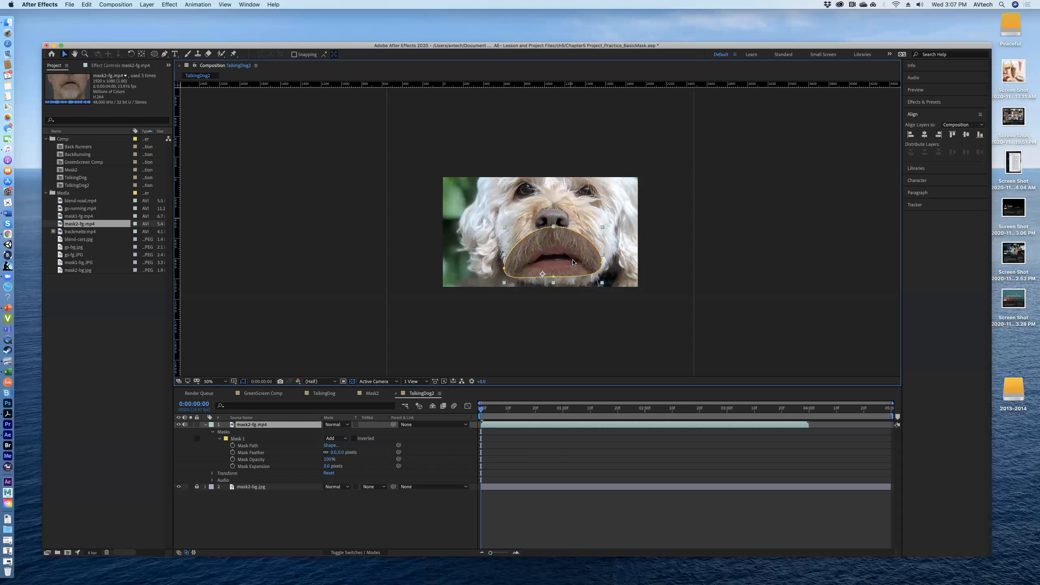
left_click(232, 427)
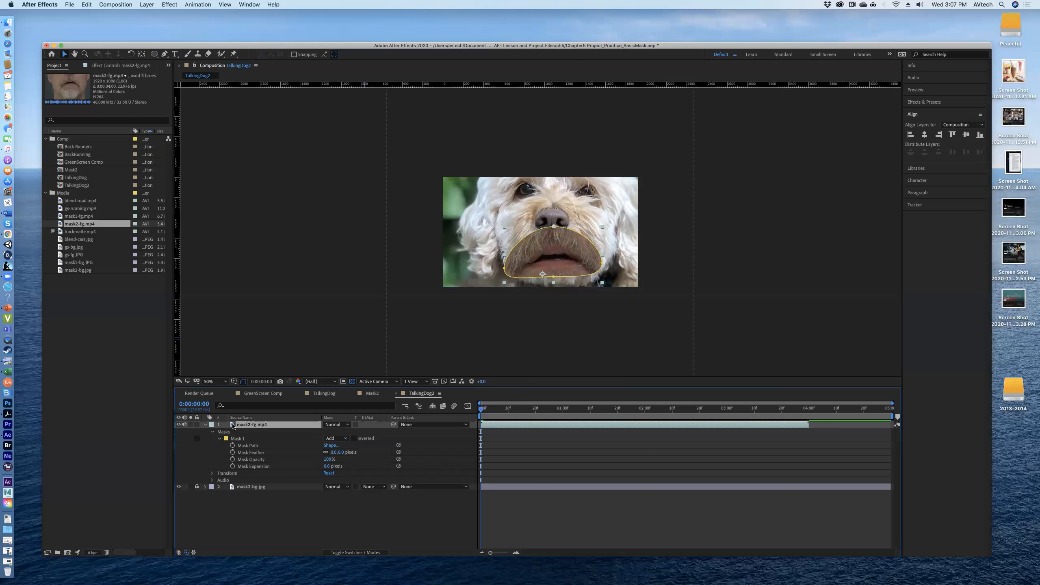
mouse_move(544, 265)
left_mouse_down()
mouse_move(538, 250)
mouse_move(543, 266)
left_mouse_up()
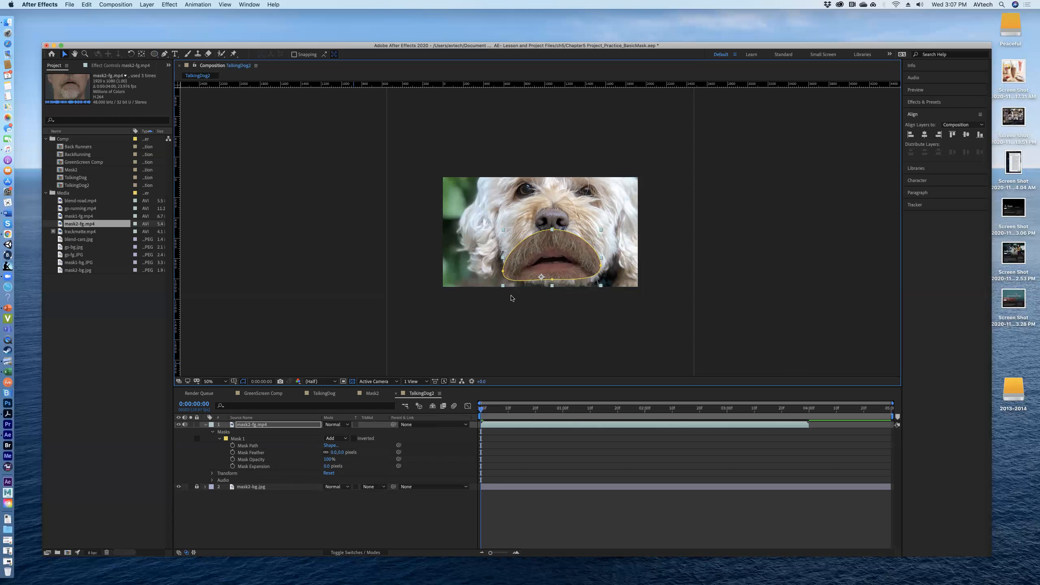
Step: Scale the mask2-fg.mp4 layer down to about 84.4, 71.0% and reposition it at about 980, 908 under the nose
left_click_drag(503, 285, 507, 283)
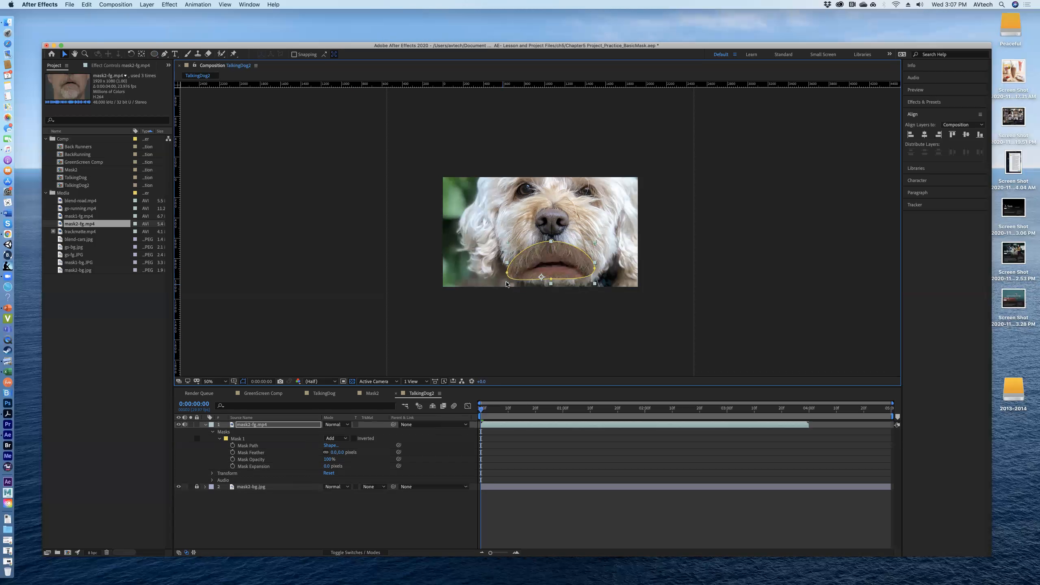
left_click(551, 241)
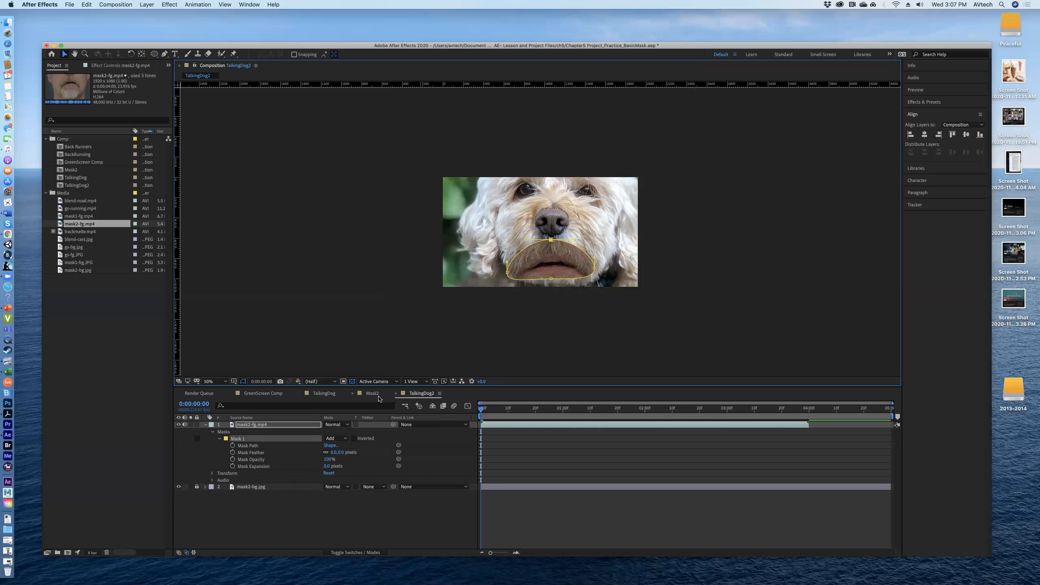
left_click(212, 474)
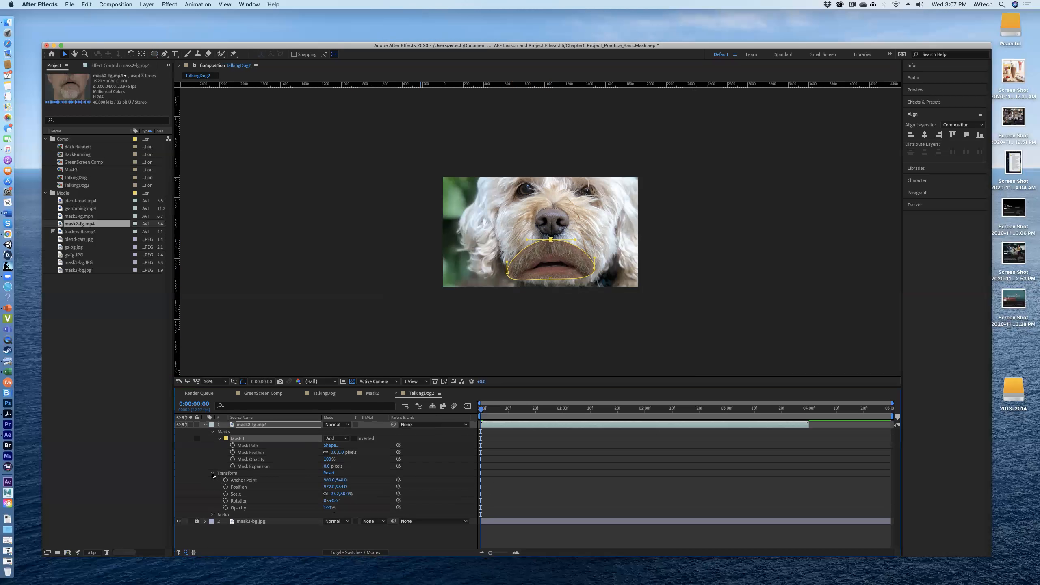
left_click_drag(346, 494, 342, 494)
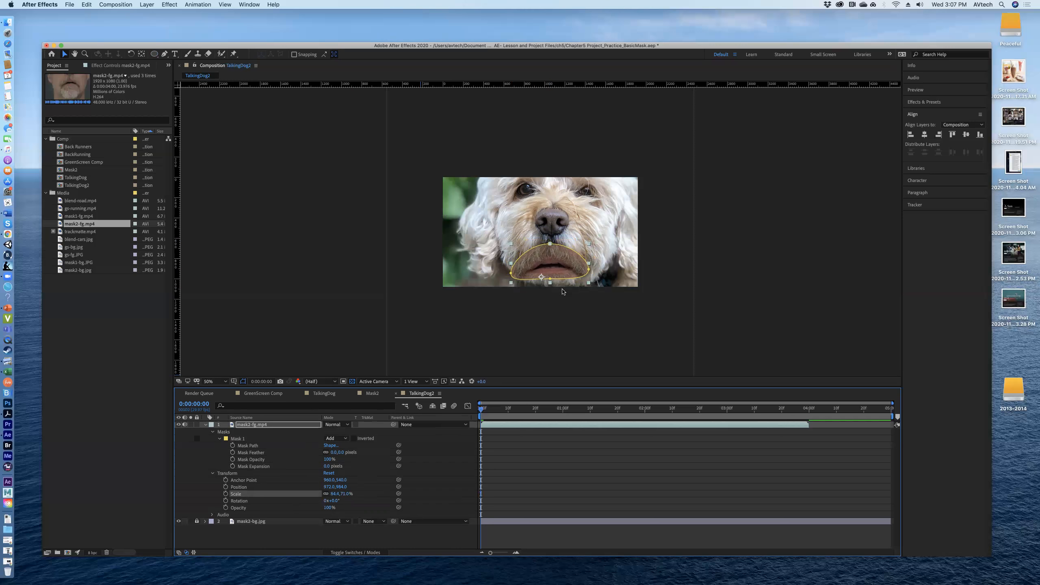
left_click_drag(560, 252, 561, 247)
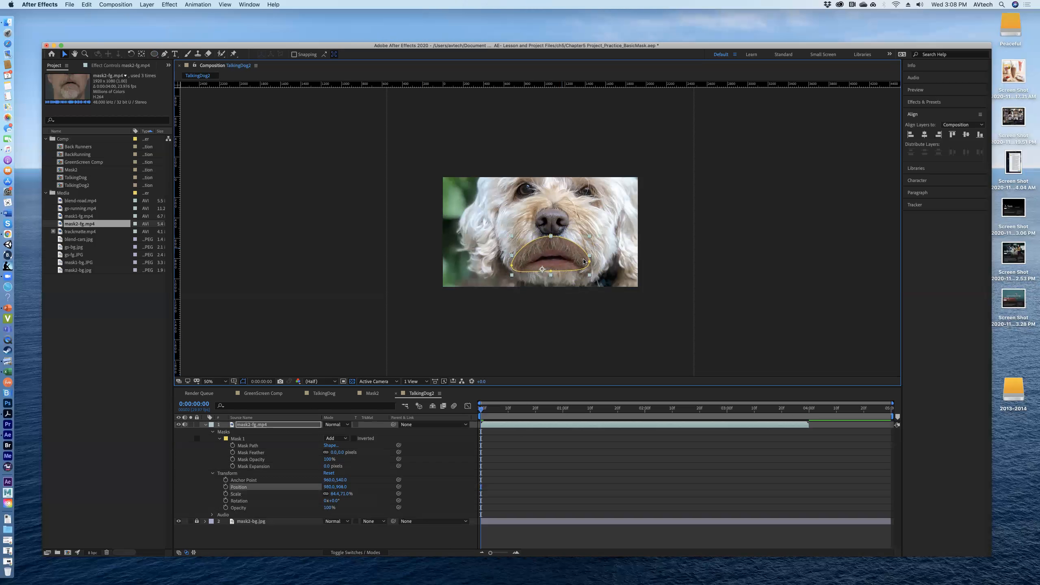
Step: Shift Mask 1 slightly down and fine-tune its individual points to fit closely around the closed mouth
left_click(253, 440)
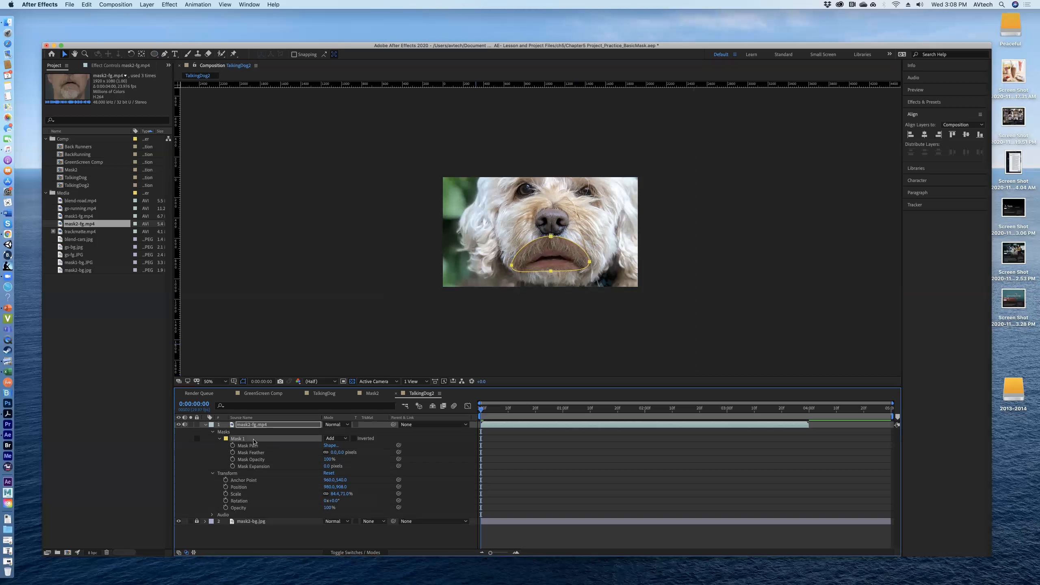
left_click_drag(591, 261, 590, 263)
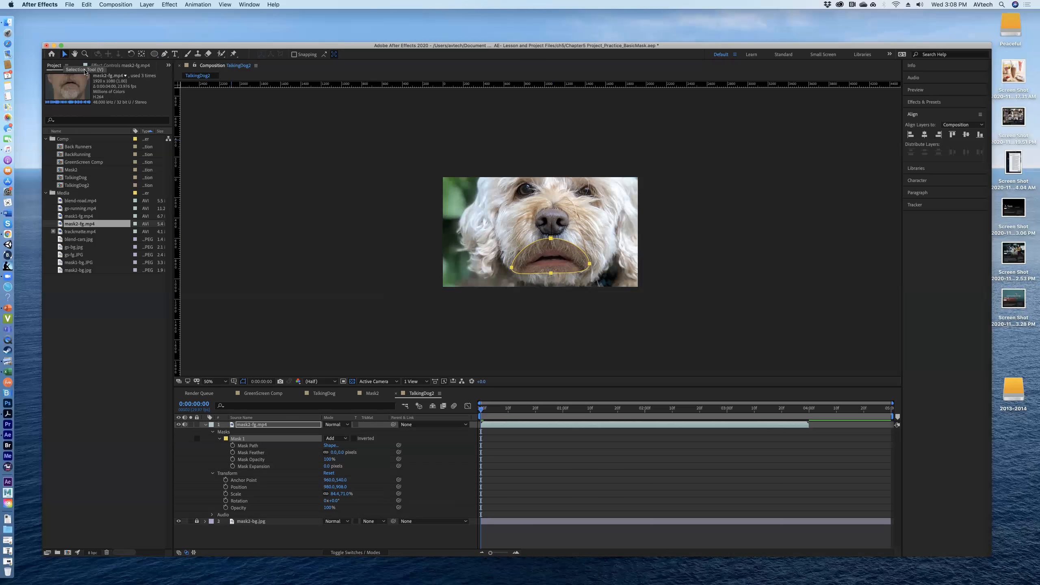
left_click(551, 239)
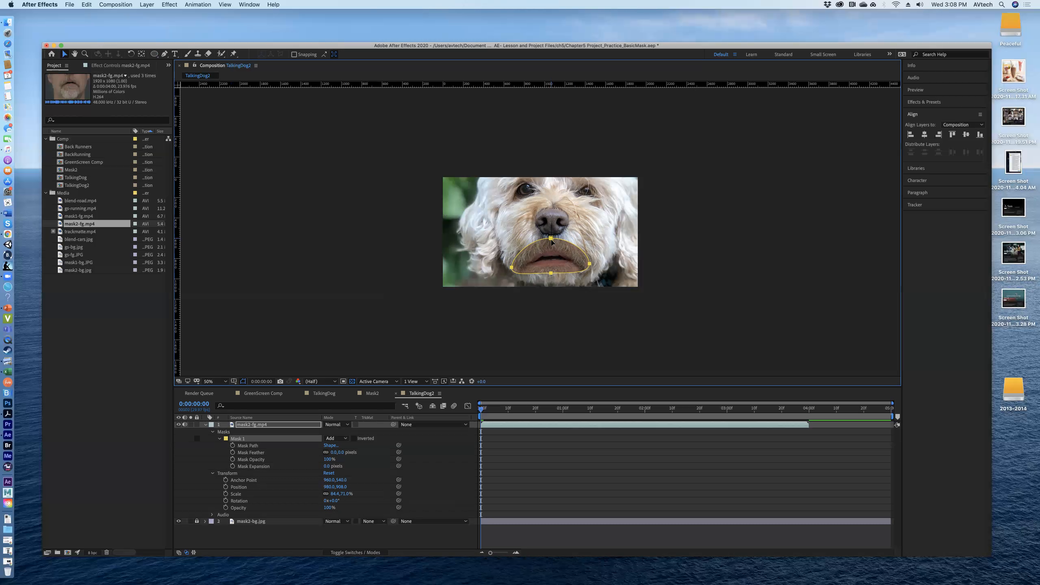
key("super+t")
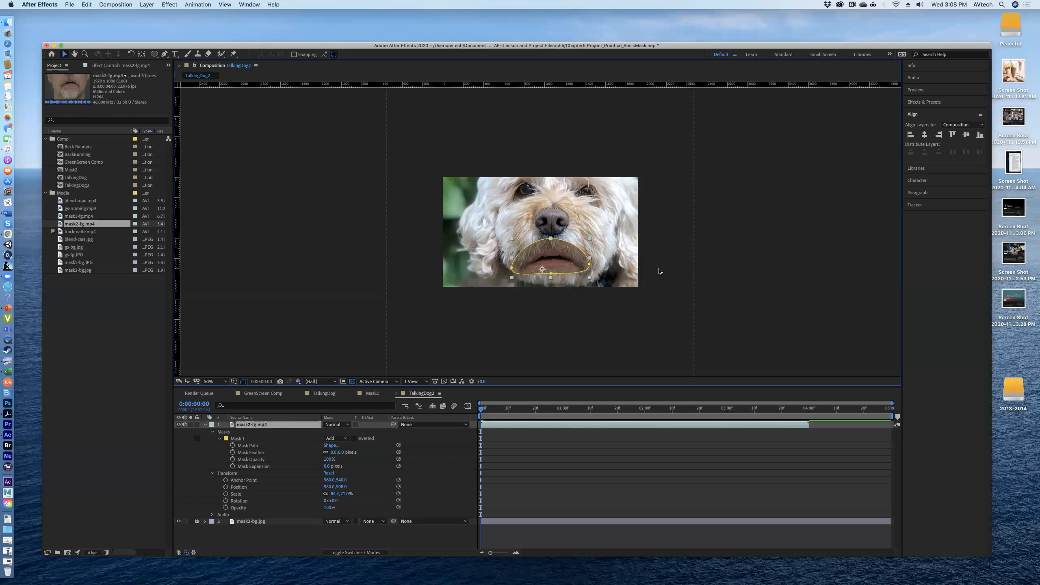
left_click(551, 240)
left_click_drag(551, 238, 552, 237)
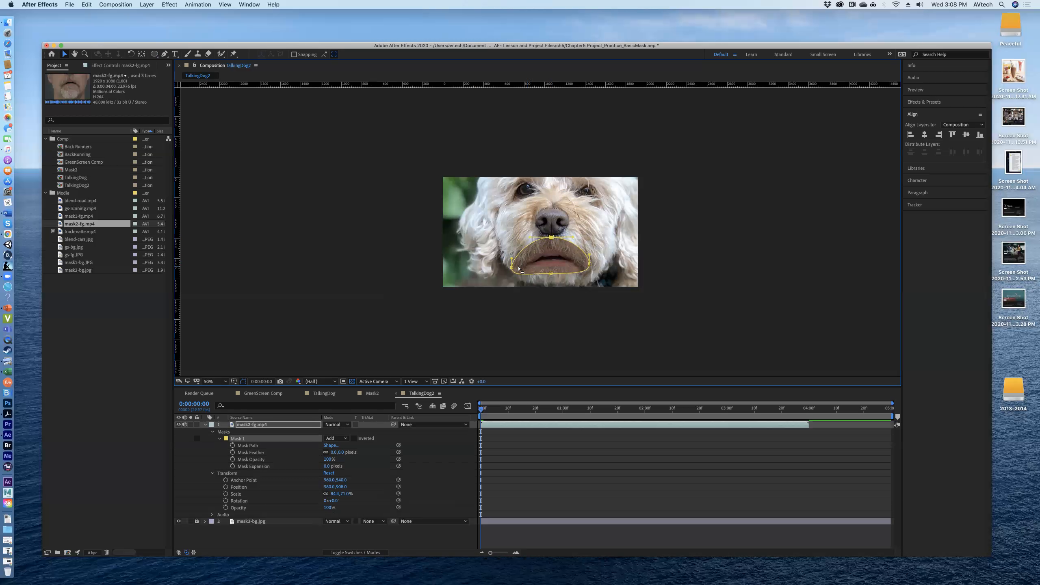
left_click_drag(512, 269, 516, 268)
left_click_drag(589, 266, 557, 271)
Step: Extend the mask's bottom point to the photo's lower edge at 0:00:02:02 and raise its side points around the smile at 0:00:01:06
left_click_drag(480, 409, 647, 416)
left_click_drag(555, 272, 548, 288)
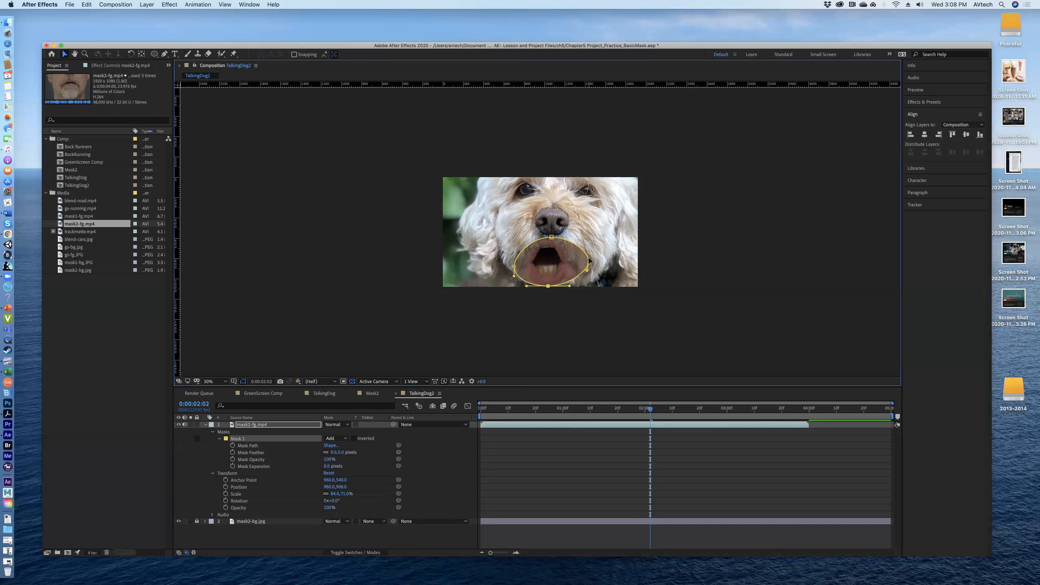
left_click_drag(649, 409, 578, 400)
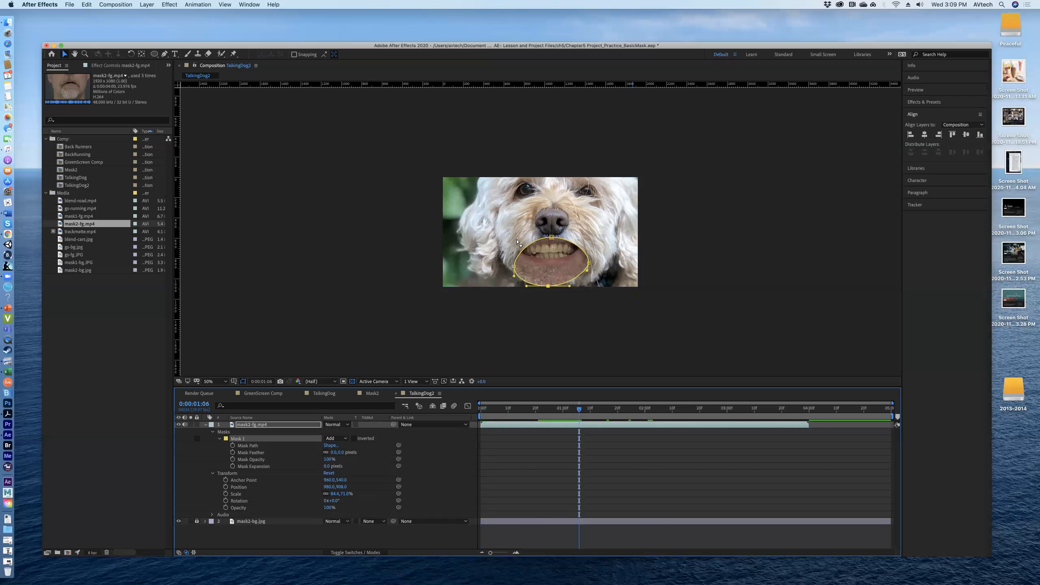
left_click_drag(515, 275, 513, 254)
left_click_drag(590, 264, 589, 255)
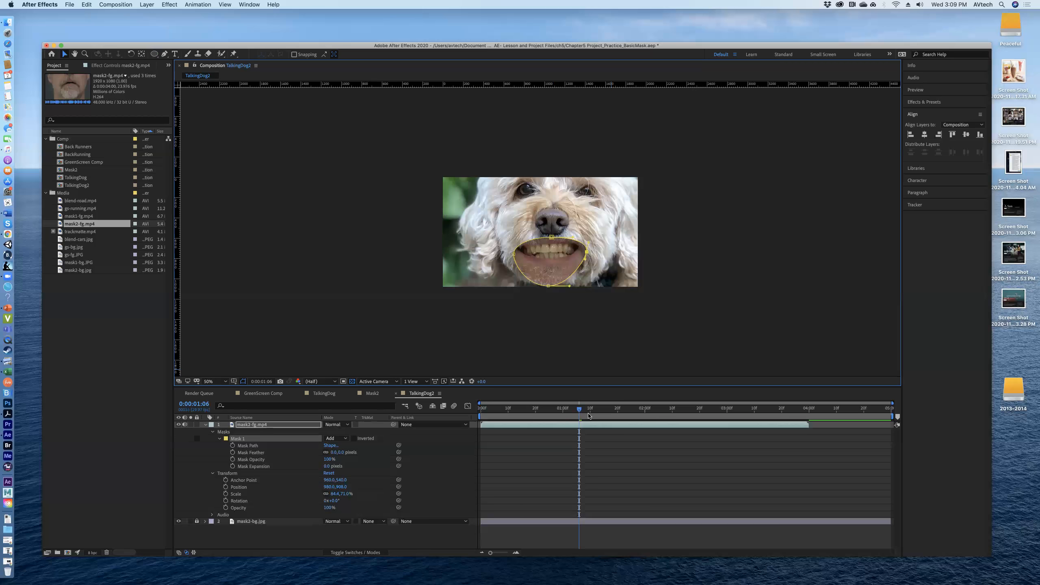
mouse_move(580, 410)
left_mouse_down()
mouse_move(698, 413)
mouse_move(584, 419)
mouse_move(602, 420)
mouse_move(744, 420)
mouse_move(541, 414)
mouse_move(614, 415)
mouse_move(580, 415)
left_mouse_up()
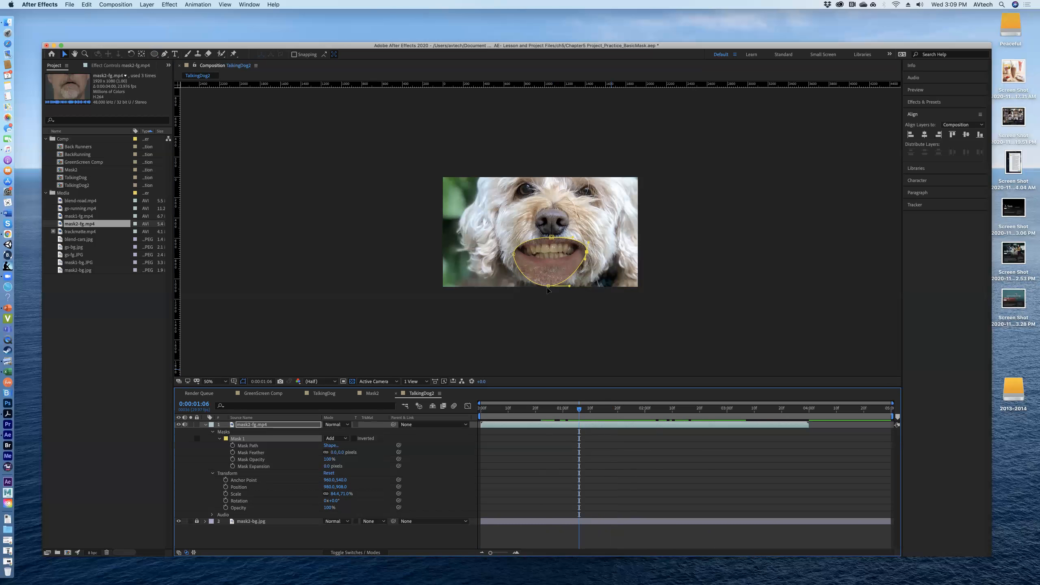
Step: Set the Mask Feather of Mask 1 to 230 pixels and deselect the layer to check the softened edge
double_click(556, 278)
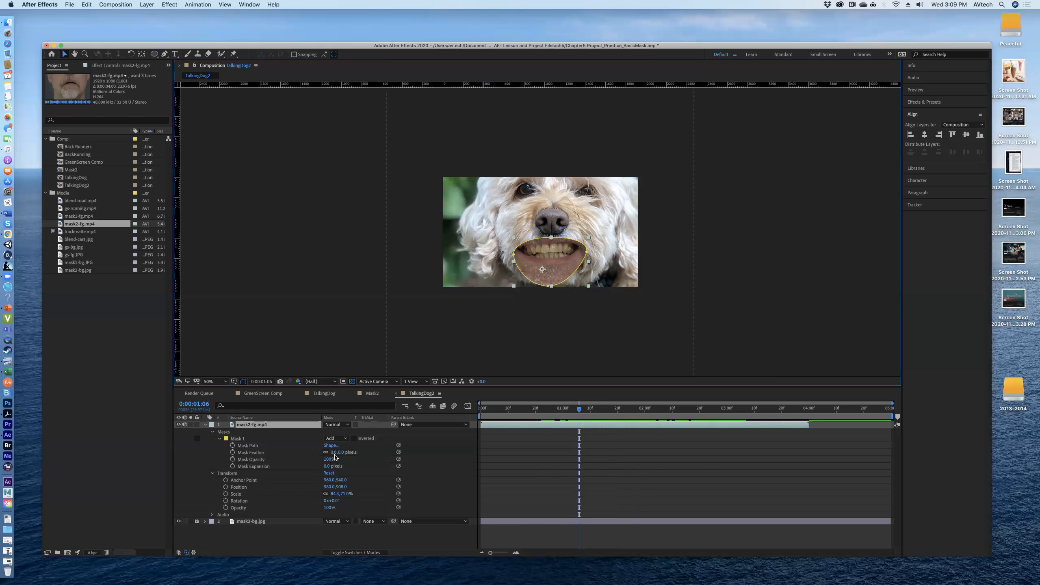
left_click_drag(333, 452, 383, 452)
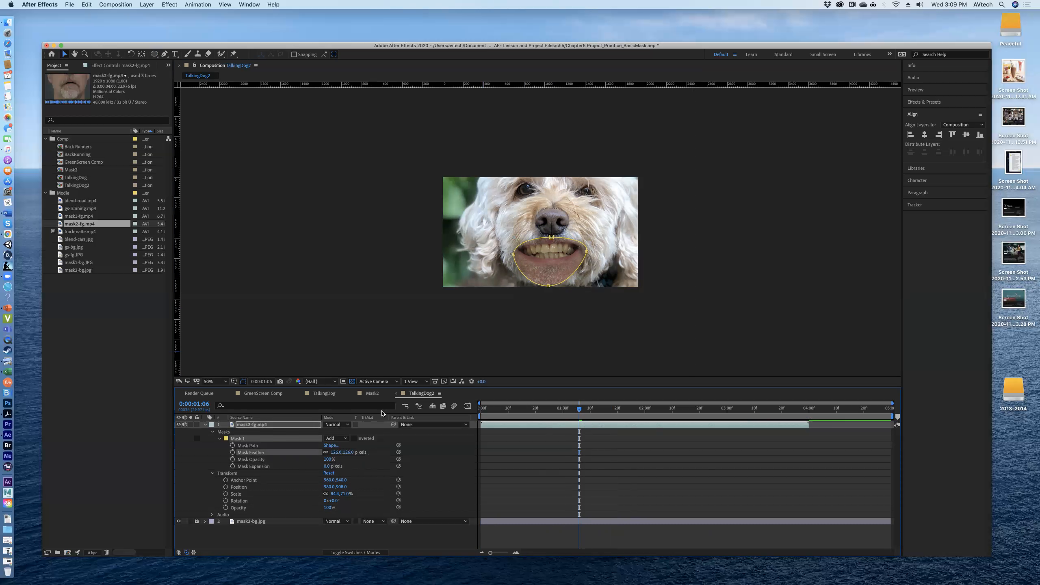
left_click(484, 258)
left_click(485, 259)
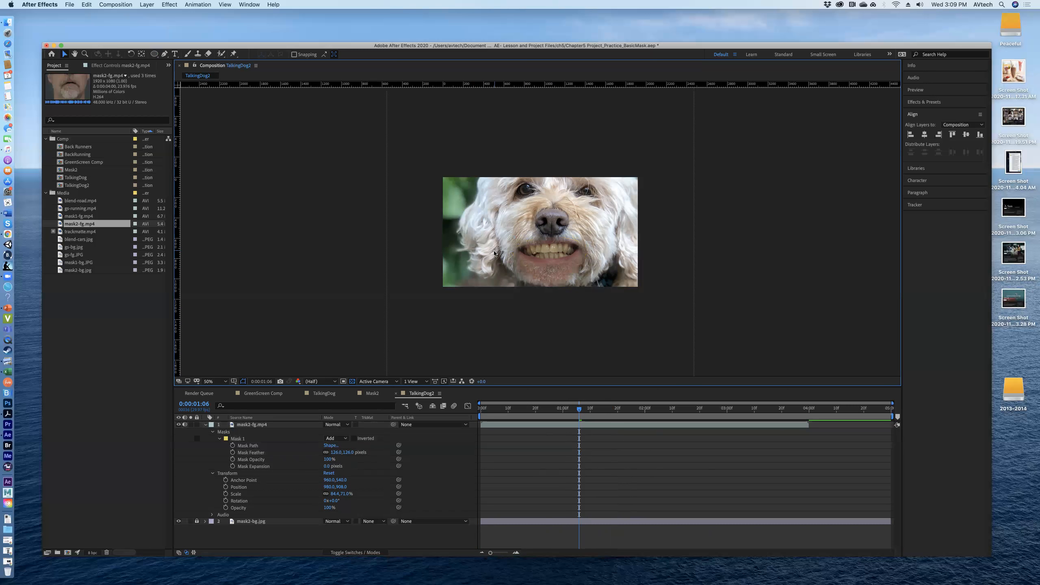
left_click(528, 262)
left_click(487, 271)
mouse_move(339, 452)
left_mouse_down()
mouse_move(319, 458)
mouse_move(346, 459)
left_mouse_up()
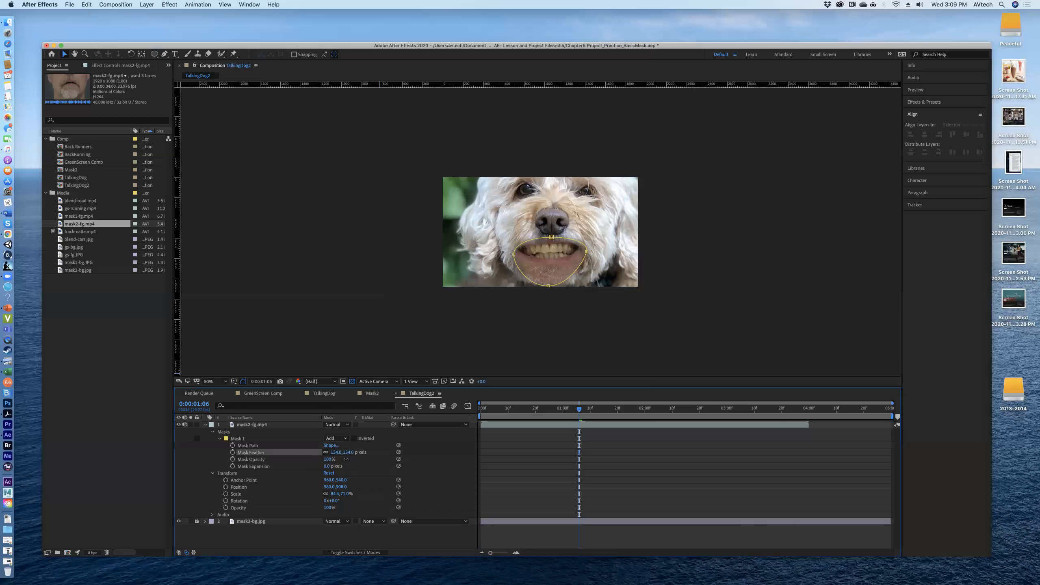
left_click_drag(373, 451, 374, 450)
left_click(458, 305)
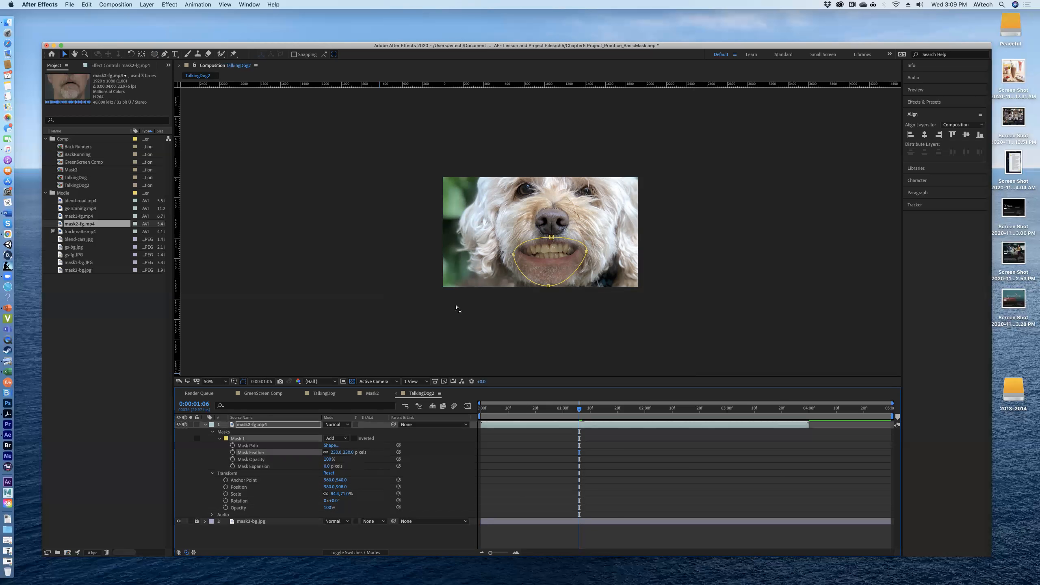
left_click(485, 239)
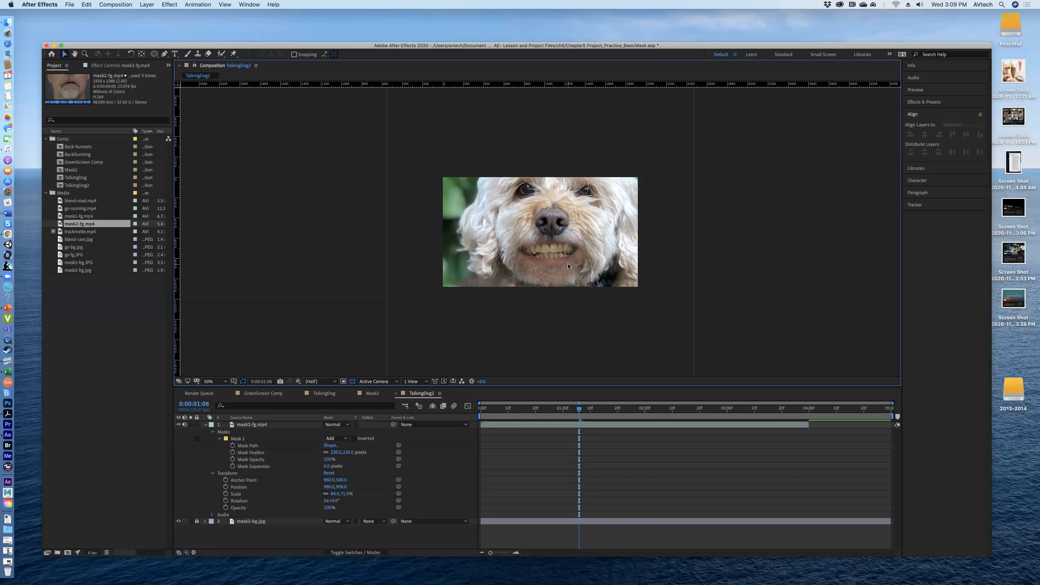
Step: Nudge the mask2-fg.mp4 layer to about 1012, 904 and preview the composition from near the start
left_click_drag(565, 262, 568, 261)
left_click(604, 325)
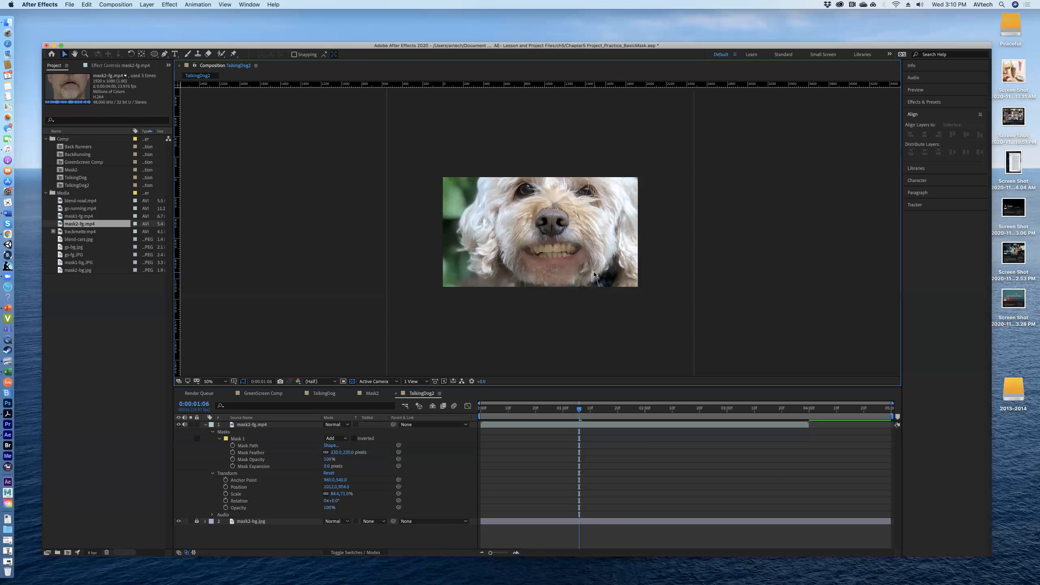
left_click_drag(579, 409, 491, 413)
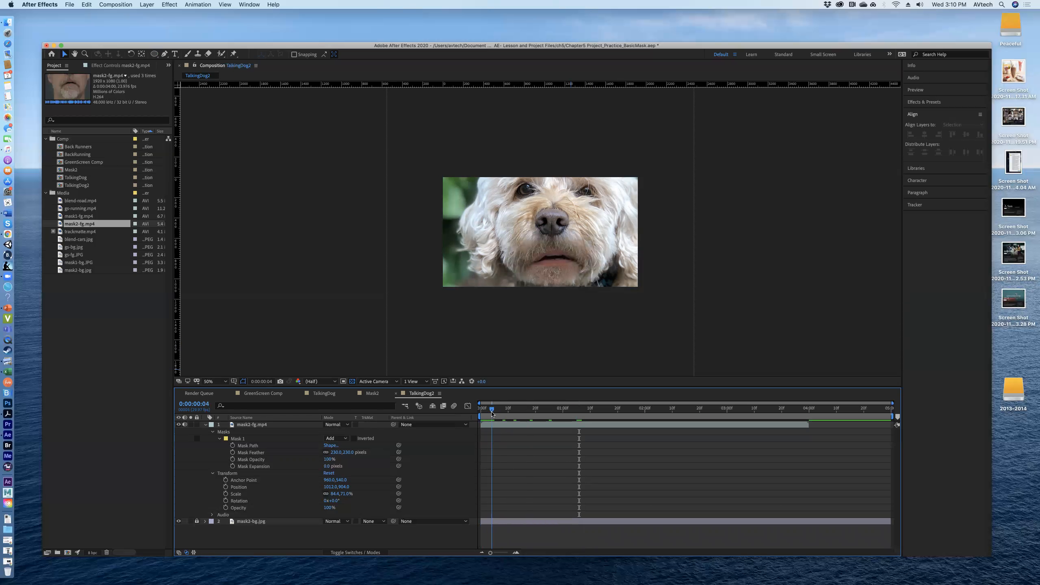
key("space")
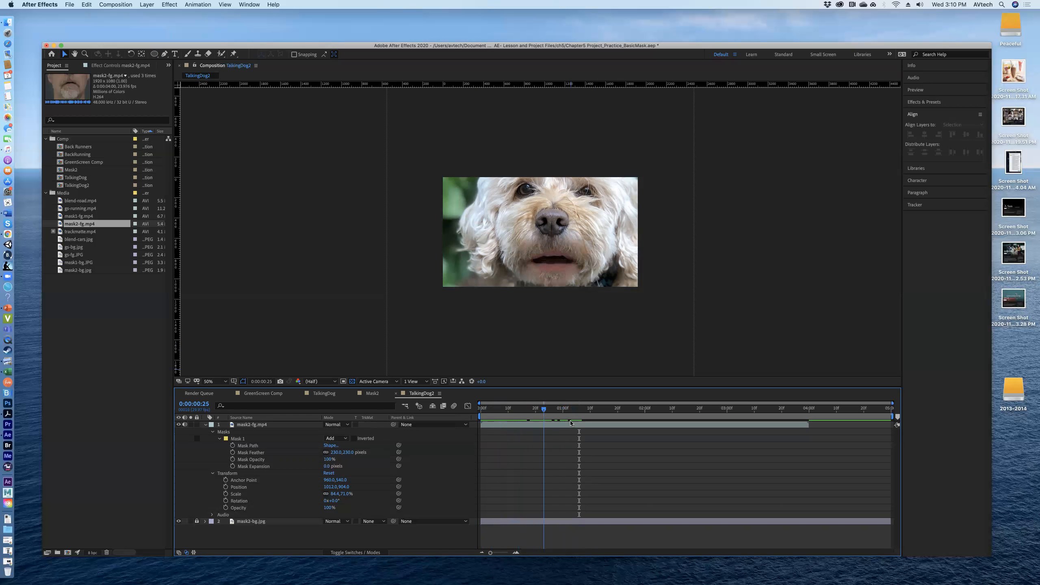
left_click_drag(642, 428, 562, 430)
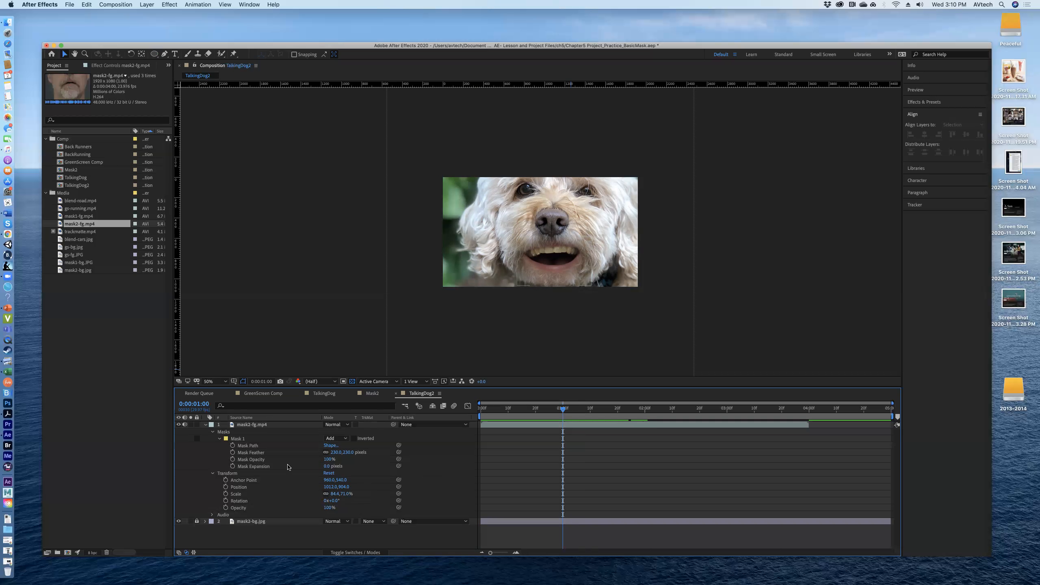
Step: Set the Mask Expansion of Mask 1 to -300 pixels at 0:00:01:00
left_click(326, 467)
type("-300")
key("Return")
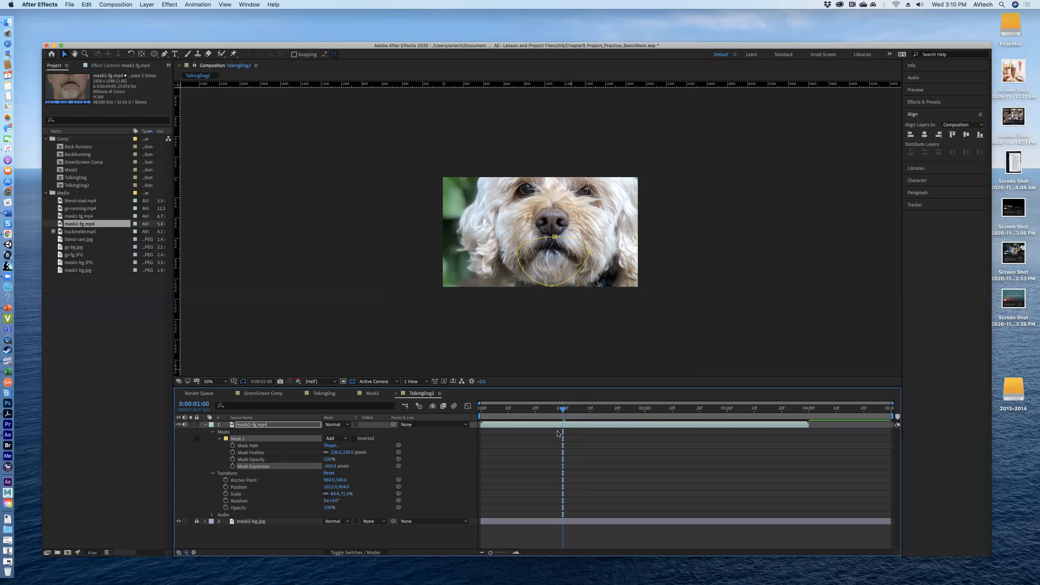
Step: Go to 0:00:01:06 and set the Mask Expansion of Mask 1 to 0 pixels
left_click(200, 406)
type("106")
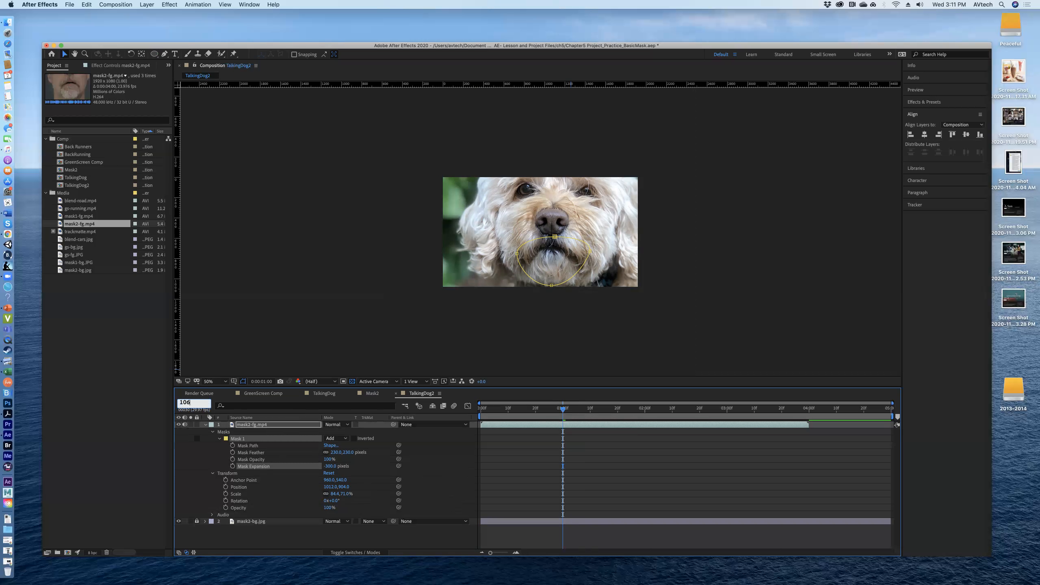
key("Return")
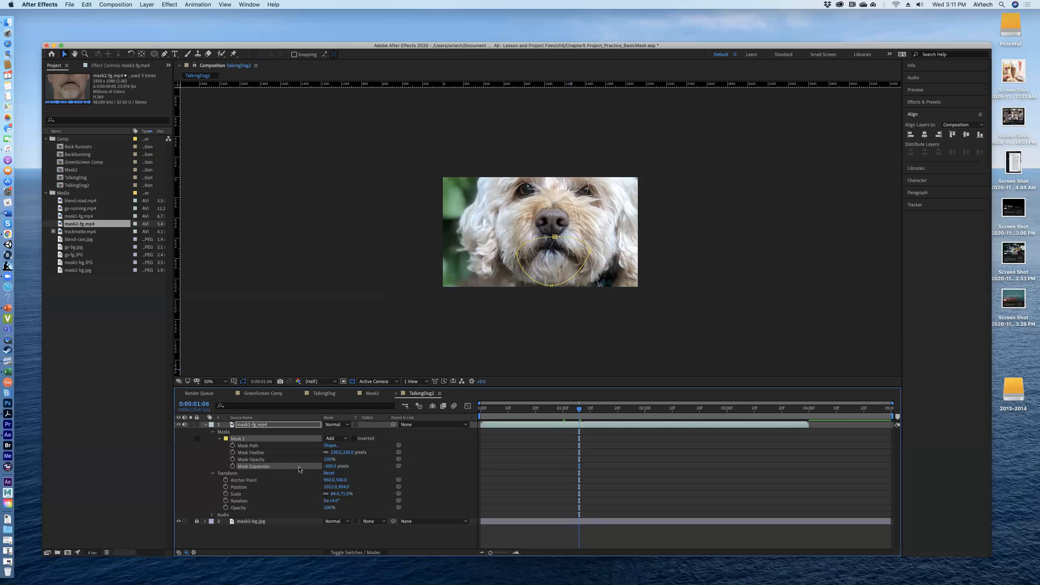
left_click(323, 466)
type("0")
key("Return")
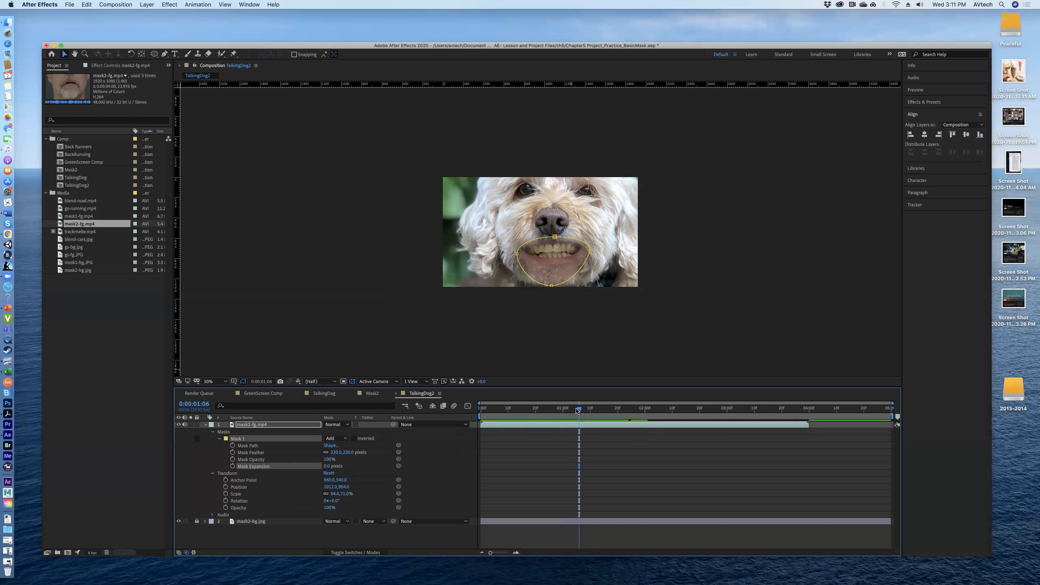
Step: Start keyframing the Mask Expansion of Mask 1 at 0:00:01:00 with a value of -300 pixels
mouse_move(576, 409)
left_mouse_down()
mouse_move(551, 407)
mouse_move(563, 408)
left_mouse_up()
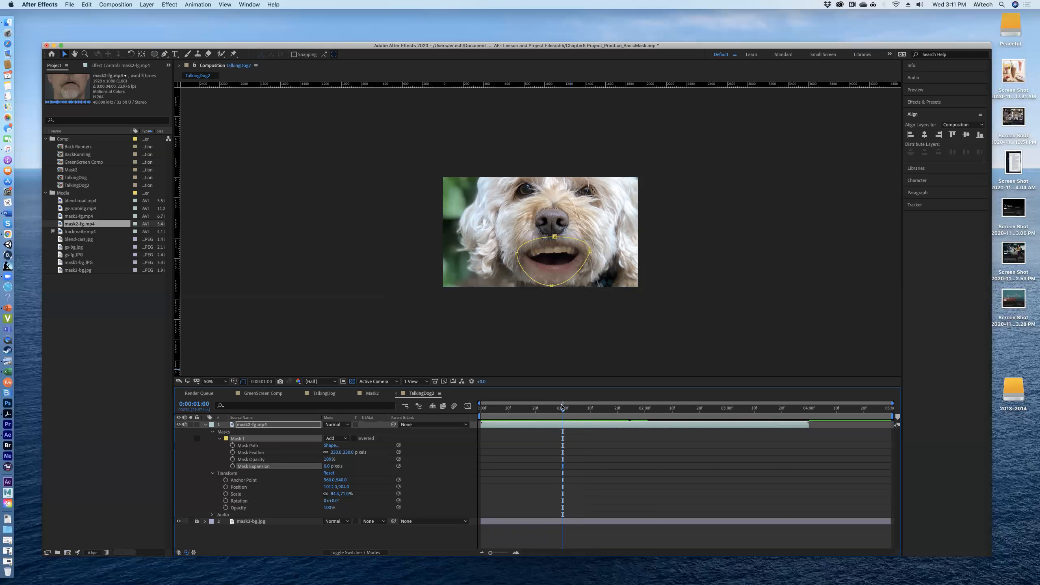
mouse_move(564, 408)
left_mouse_down()
mouse_move(588, 407)
mouse_move(563, 408)
left_mouse_up()
left_click(232, 467)
left_click(327, 468)
type("-300")
key("Return")
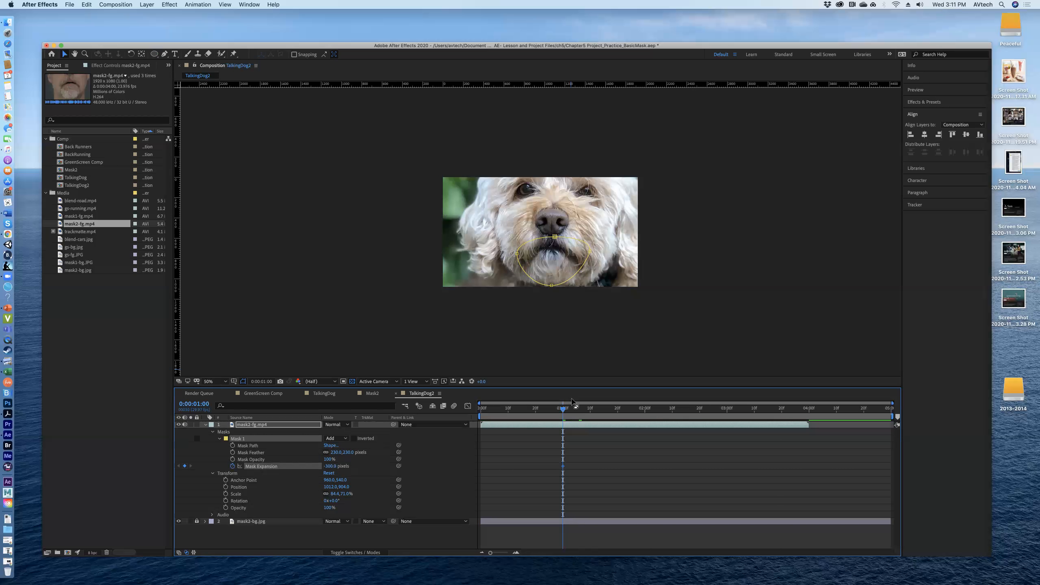
Step: Add a Mask Expansion keyframe of 0 pixels for Mask 1 at 0:00:01:06
left_click_drag(563, 408, 580, 409)
left_click(330, 466)
type("0")
key("Return")
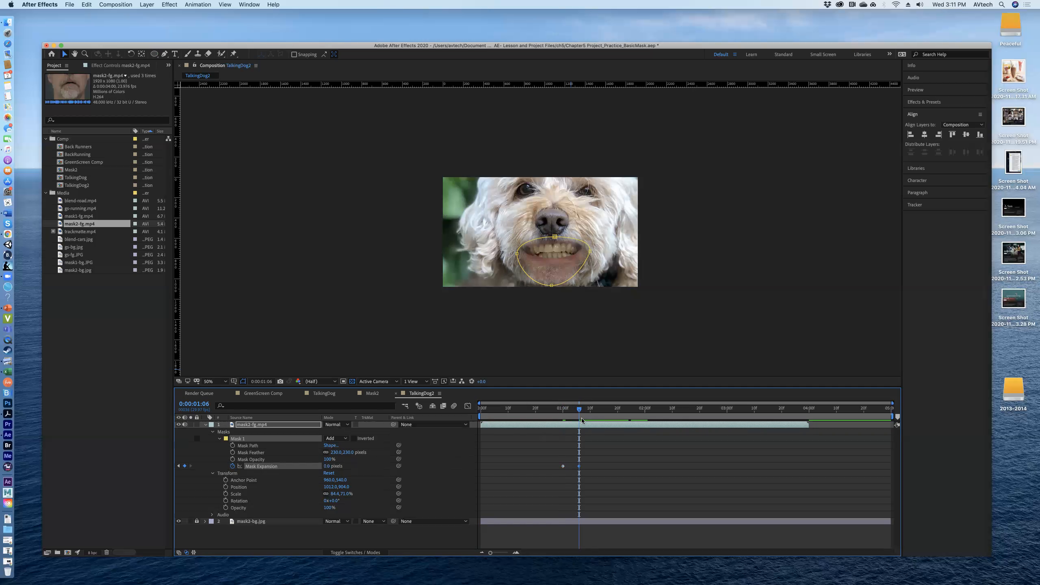
Step: Hold the Mask Expansion at 0 pixels with a keyframe at 0:00:02:21, and set it to -300 pixels at 0:00:02:24
left_click_drag(582, 408, 705, 416)
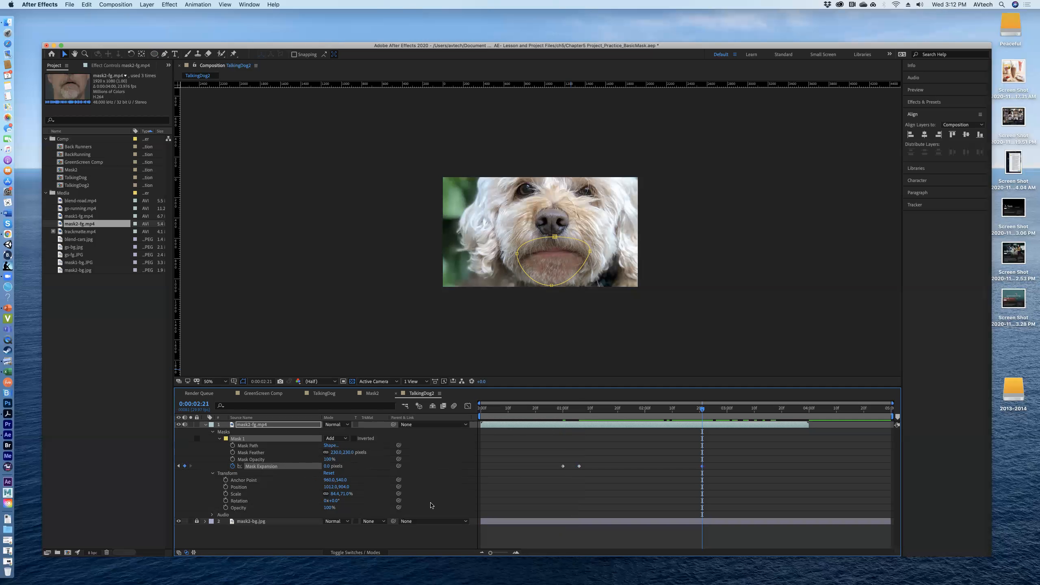
left_click(708, 409)
left_click_drag(707, 409, 710, 409)
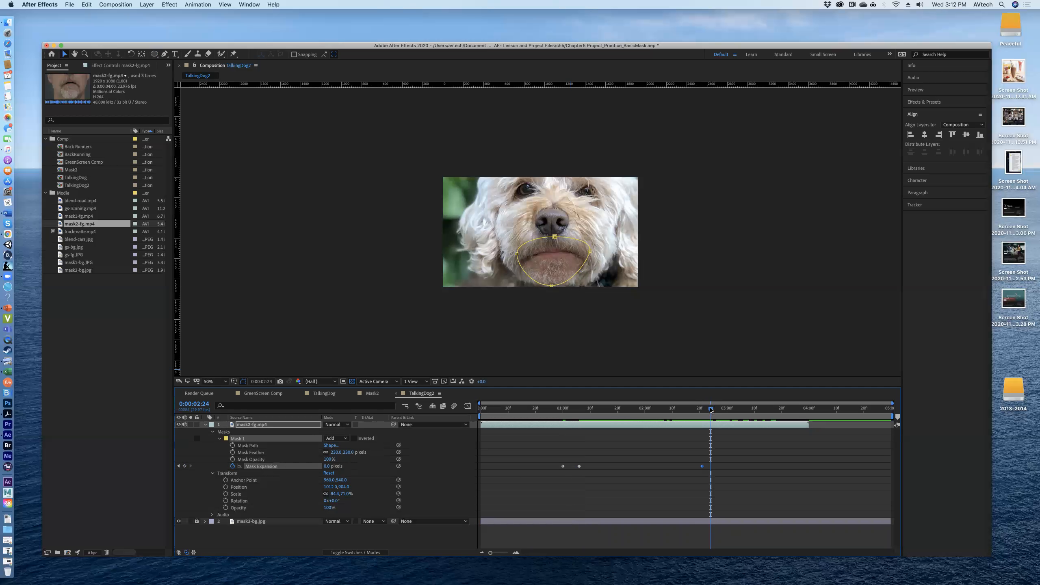
left_click(327, 466)
type("-3")
key("Return")
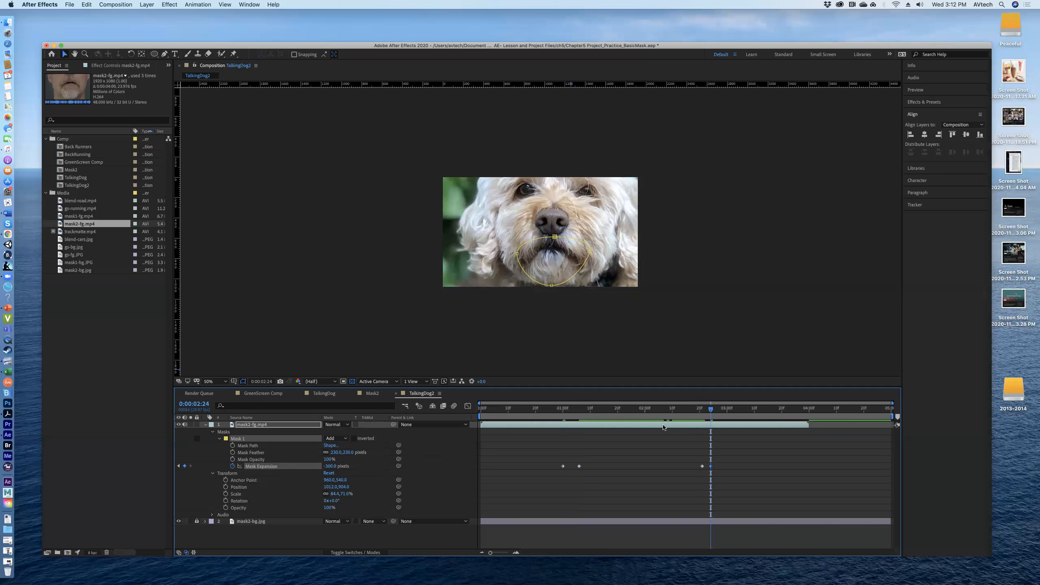
Step: Scrub to the clip's end at 0:00:04:00 and apply Easy Ease to all Mask Expansion keyframes of Mask 1
left_click_drag(711, 408, 828, 420)
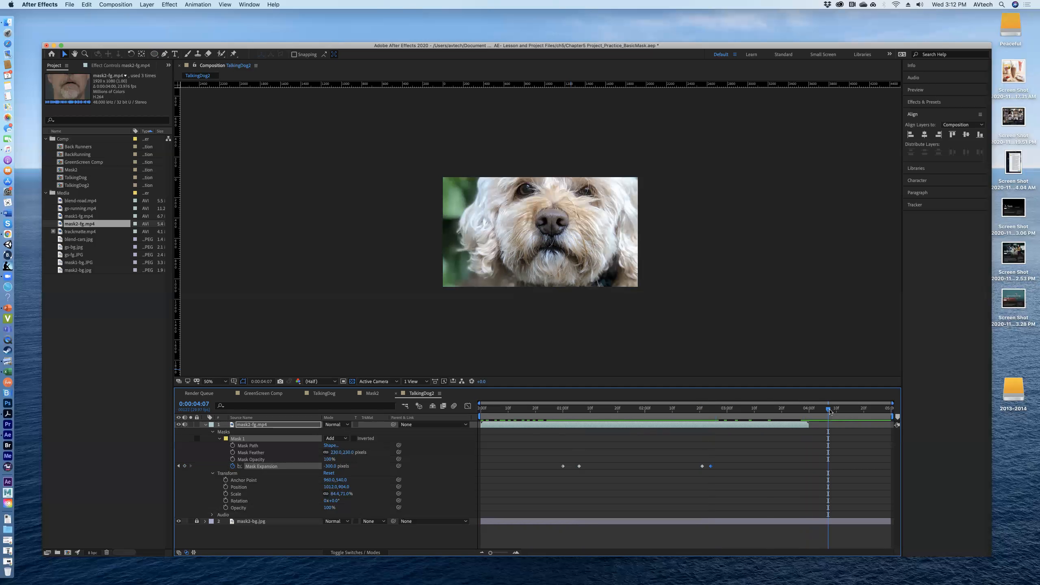
left_click_drag(829, 409, 820, 413)
mouse_move(814, 411)
left_mouse_down()
mouse_move(896, 413)
mouse_move(576, 414)
mouse_move(595, 437)
mouse_move(888, 441)
mouse_move(800, 436)
mouse_move(888, 429)
mouse_move(812, 429)
left_mouse_up()
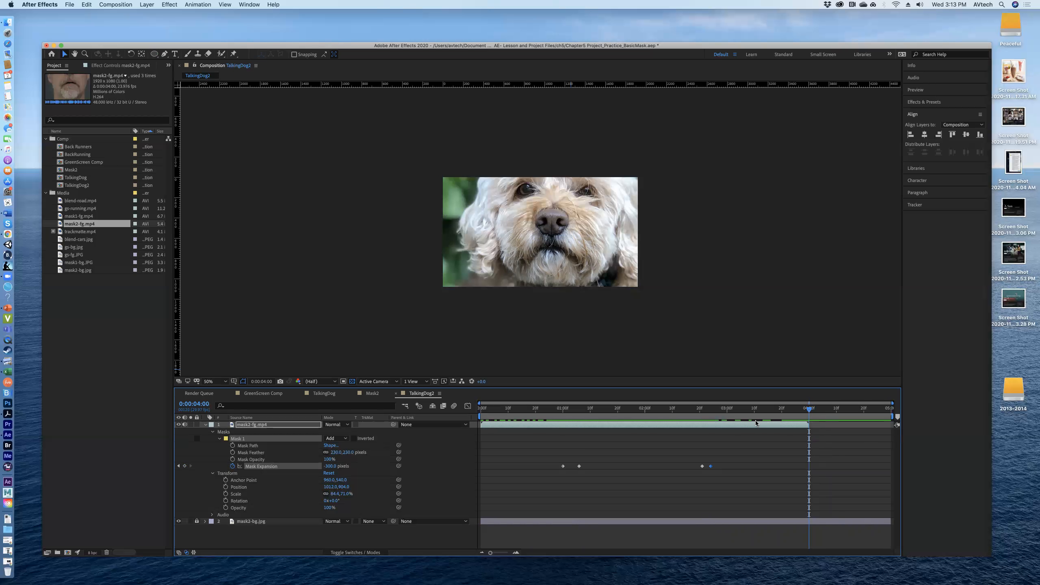
left_click(301, 470)
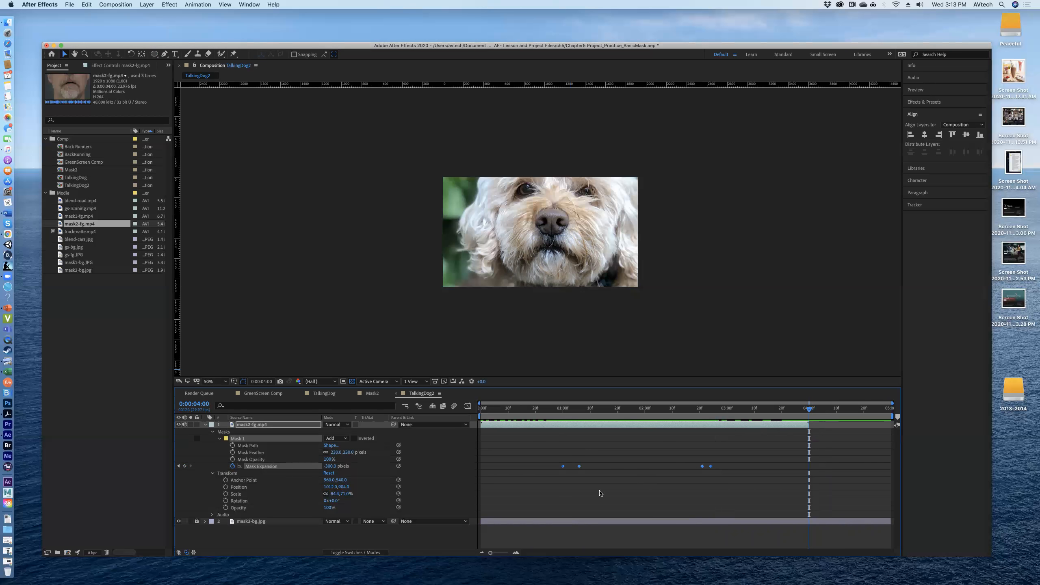
right_click(578, 466)
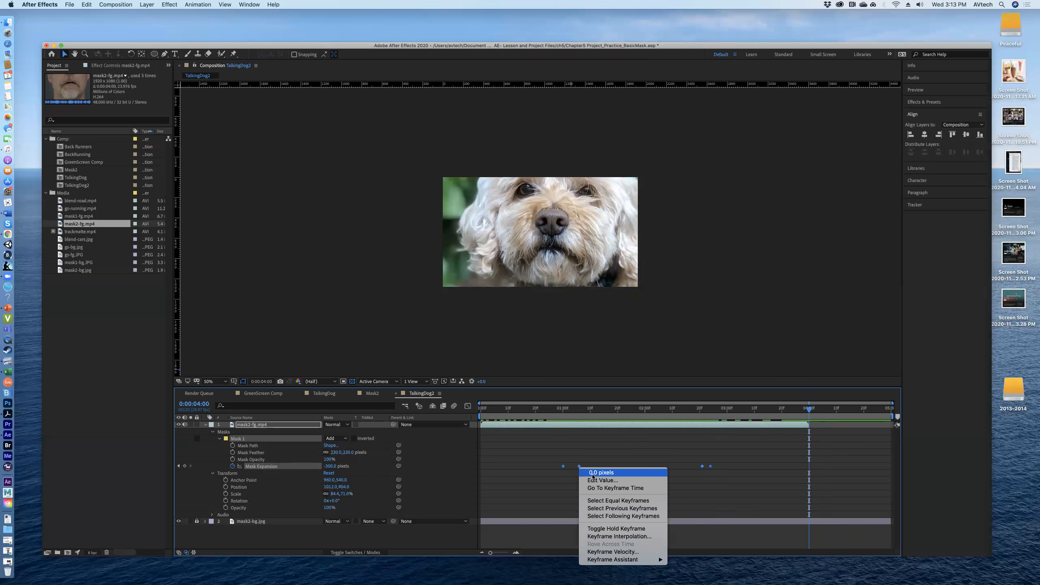
mouse_move(666, 559)
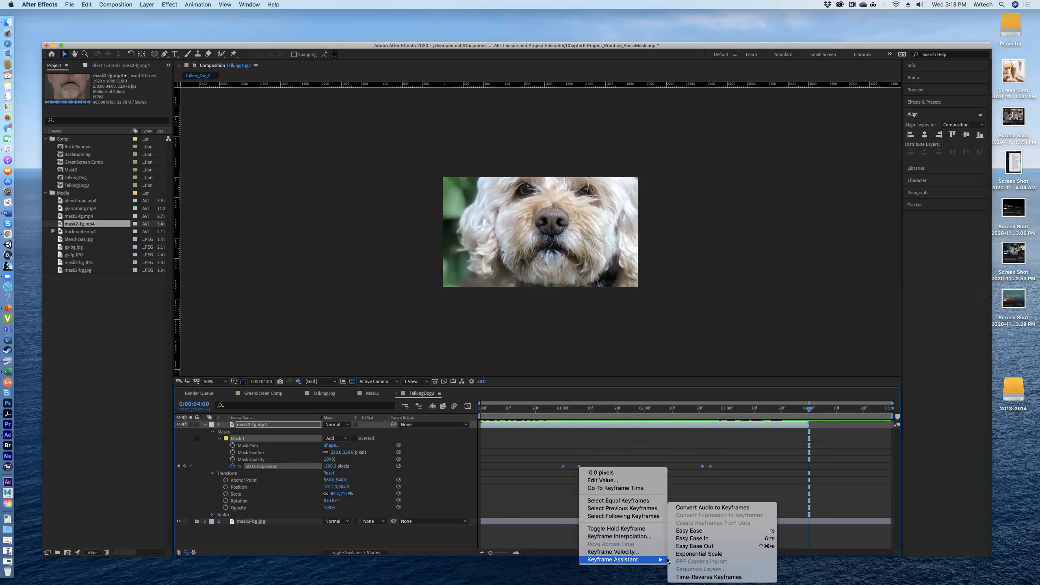
left_click(705, 531)
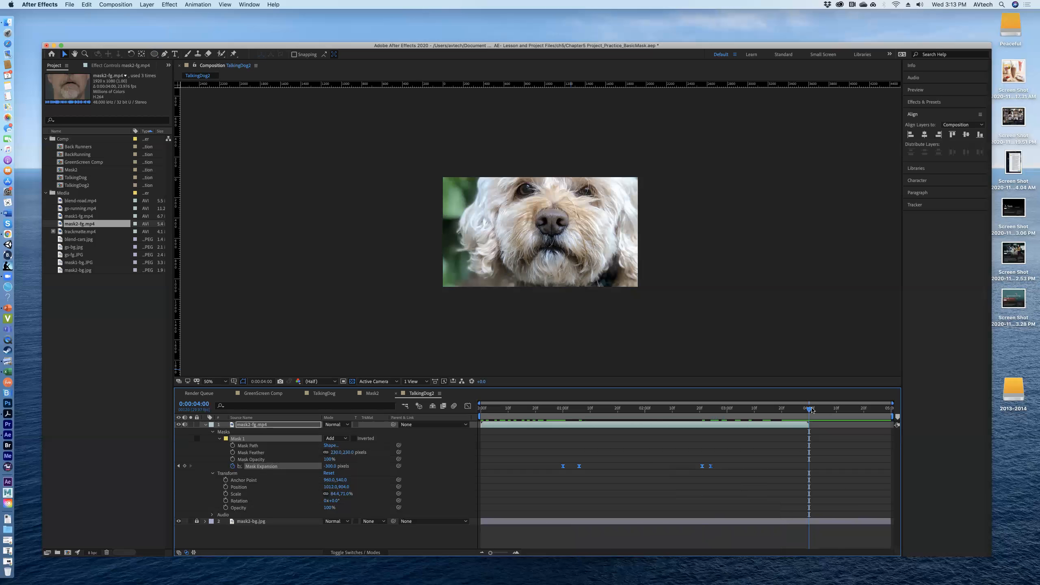
Step: Collapse and deselect the mask2-fg.mp4 layer, and preview the mouth animation from the start of the composition
left_click_drag(810, 409, 459, 466)
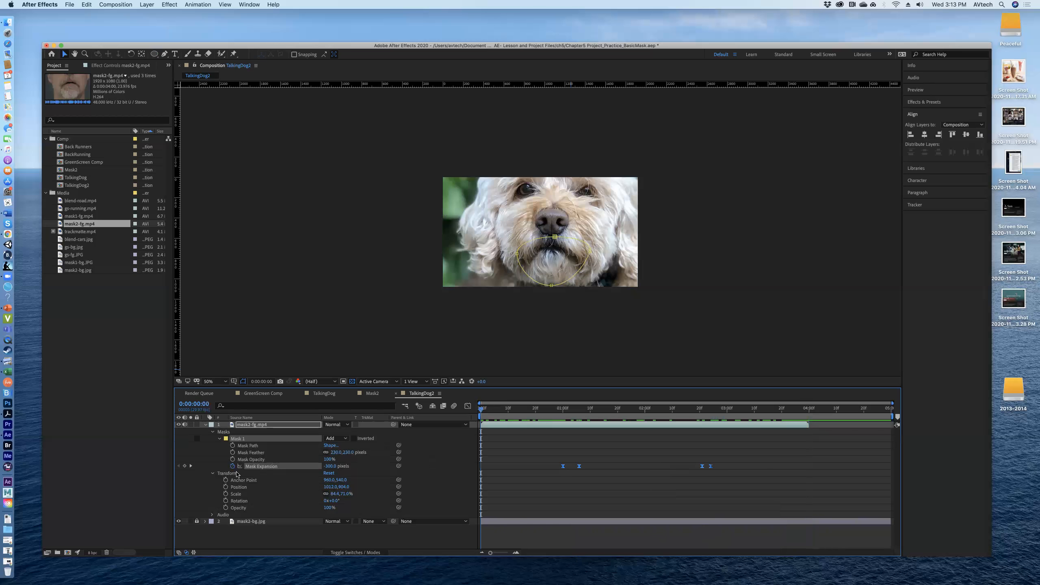
left_click(205, 425)
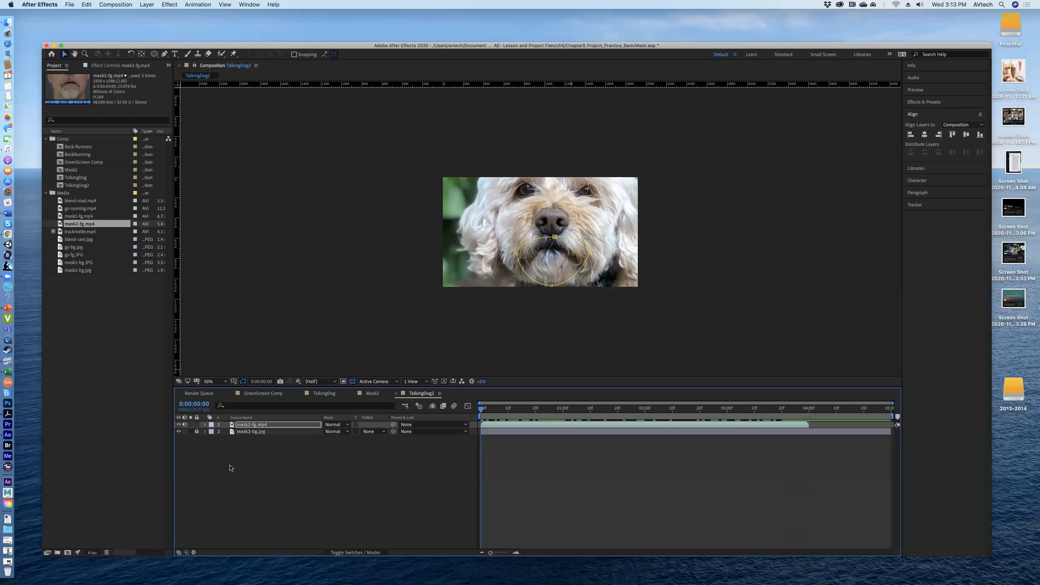
left_click(242, 471)
left_click(783, 254)
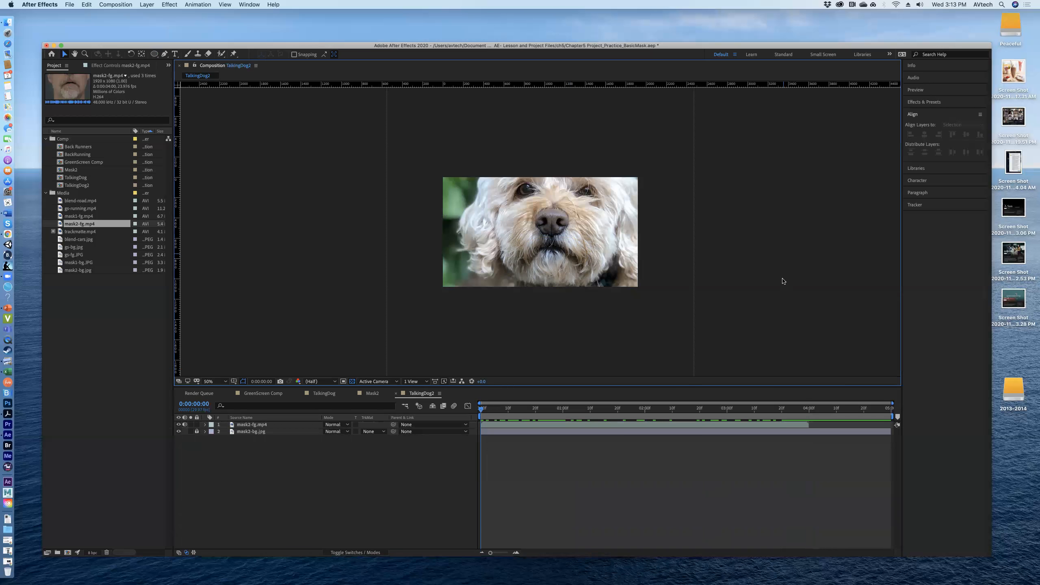
left_click(481, 411)
key("space")
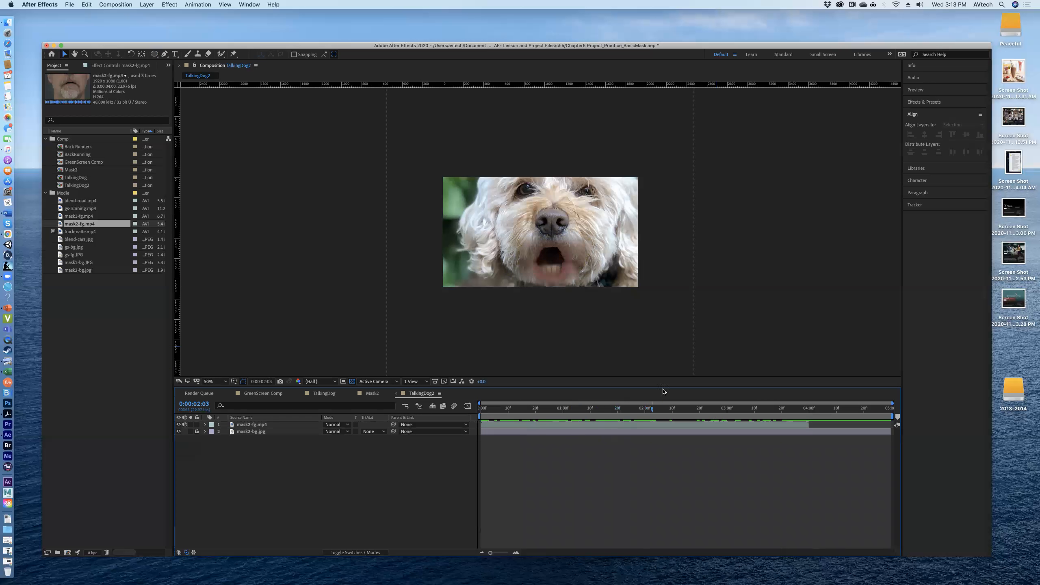
left_click_drag(675, 407, 642, 397)
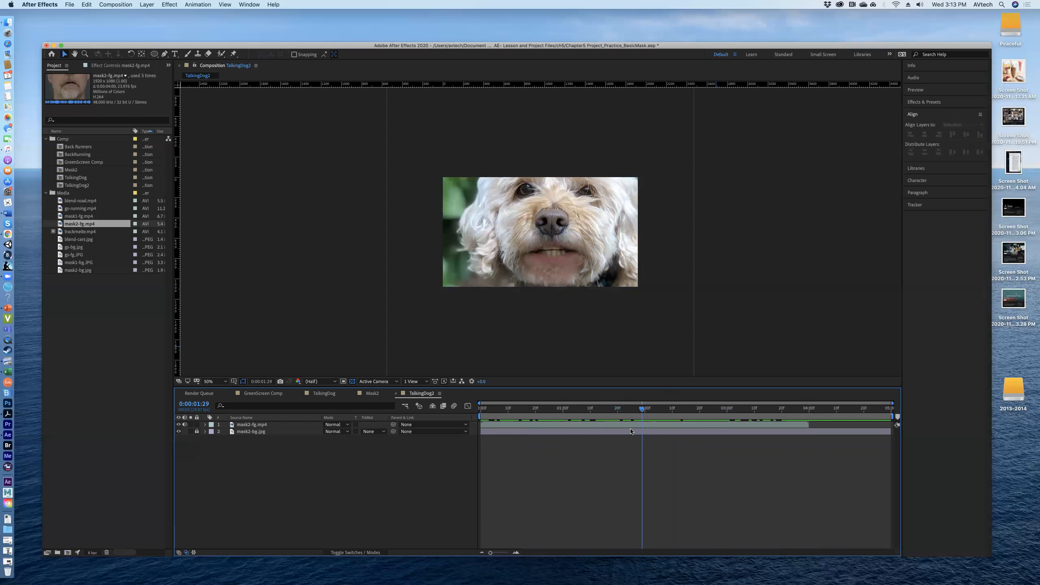